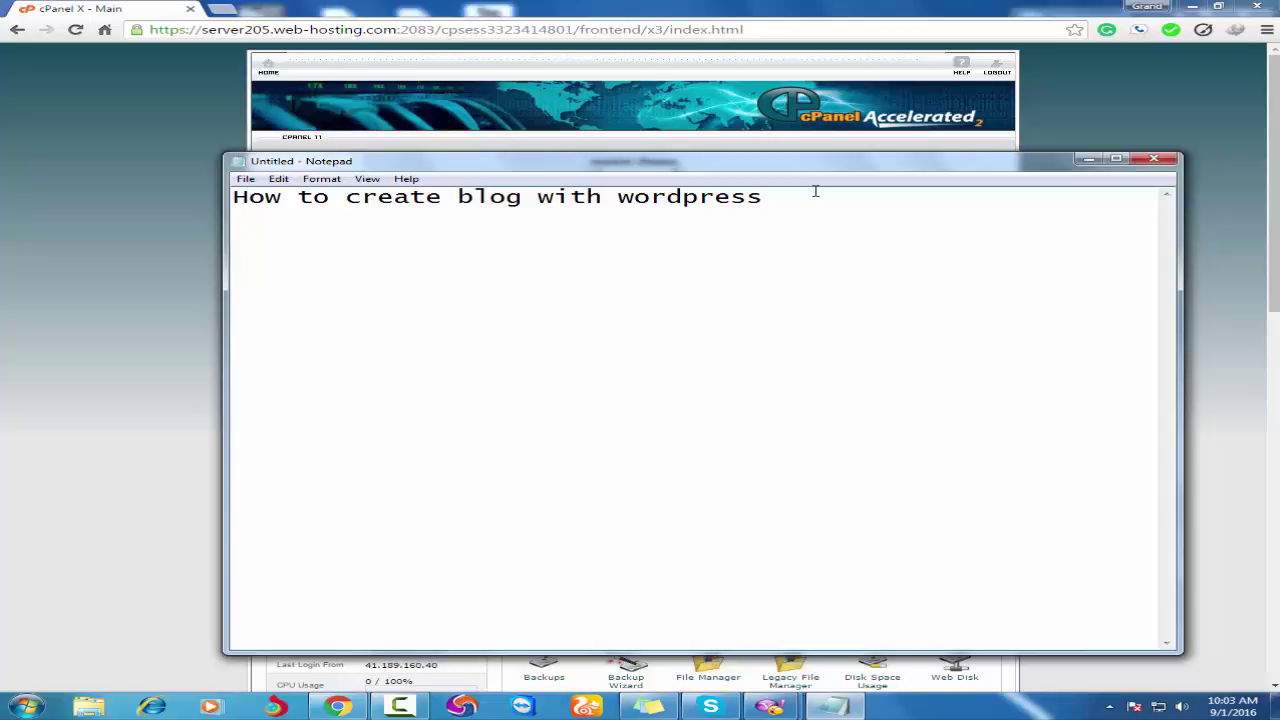
List 'blogspot' and 'tumblr' on separate lines under the heading, followed by a blank line.
type("blogspot")
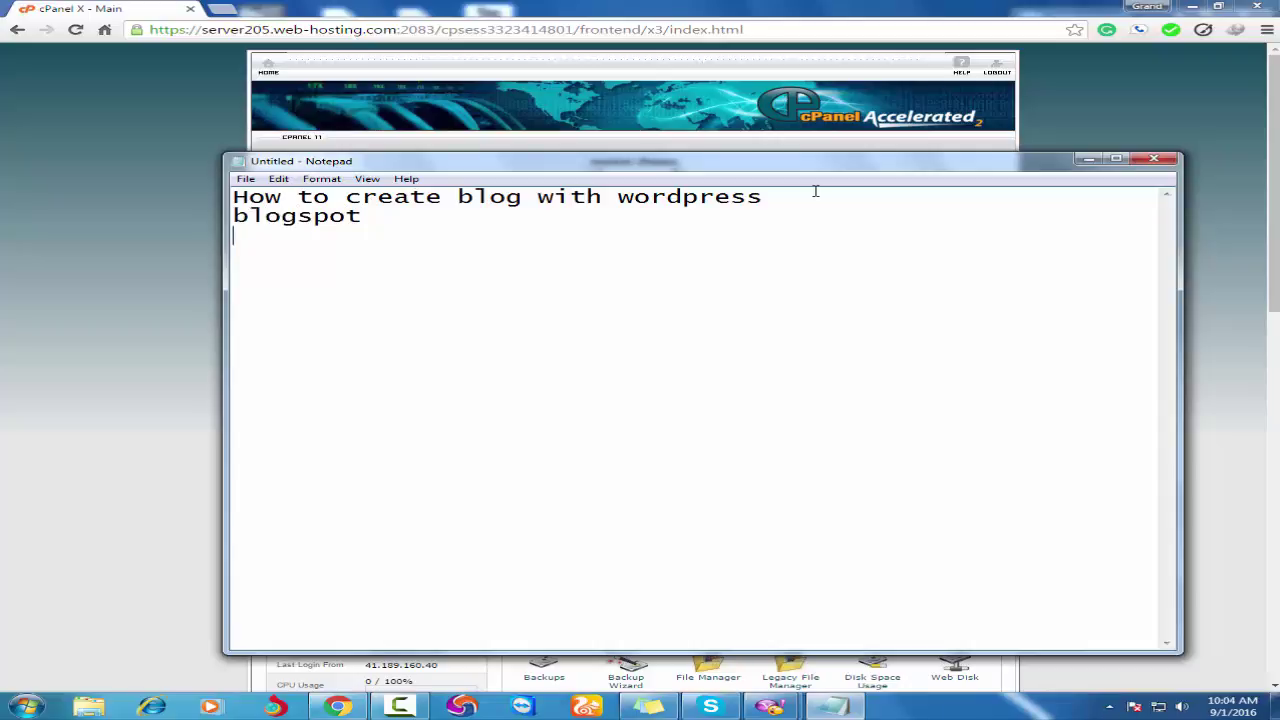
type(" tu")
key("BackSpace")
type("tumblr")
key("Return")
Write 'there are 2 things nedded to create a blog site', then '1 domain name' and '2'.
type("t")
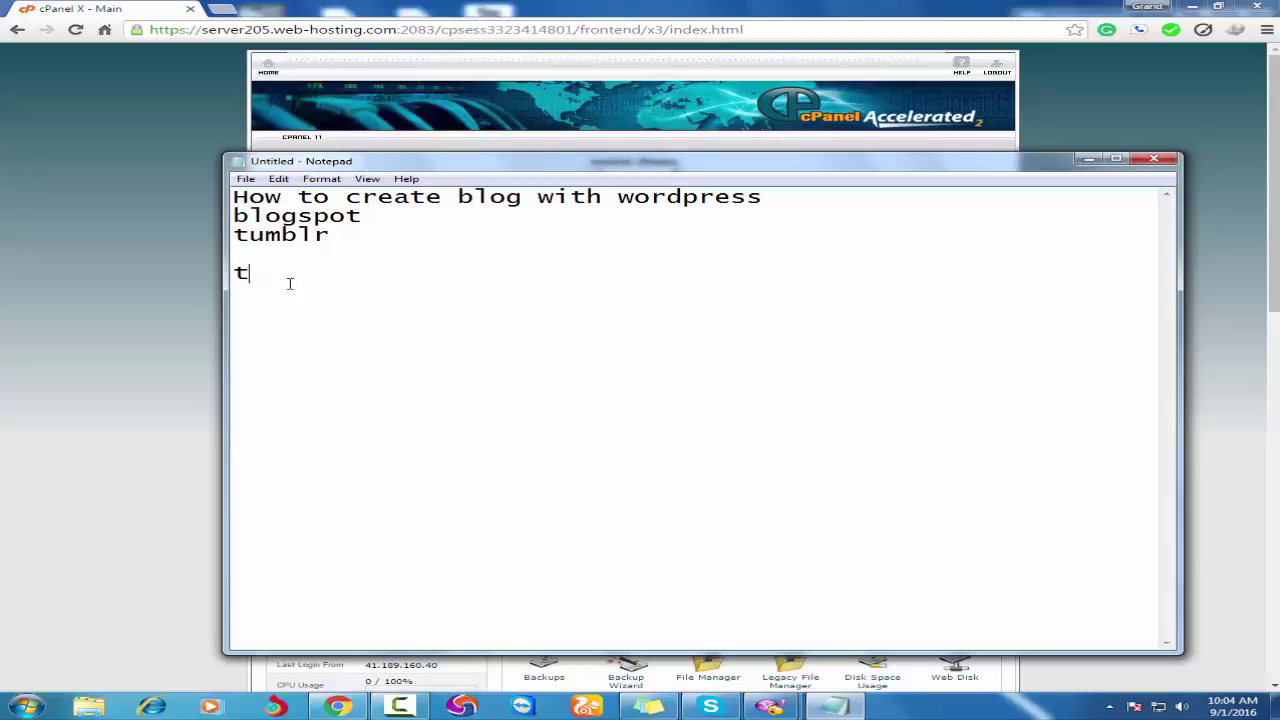
type("here are 2 n")
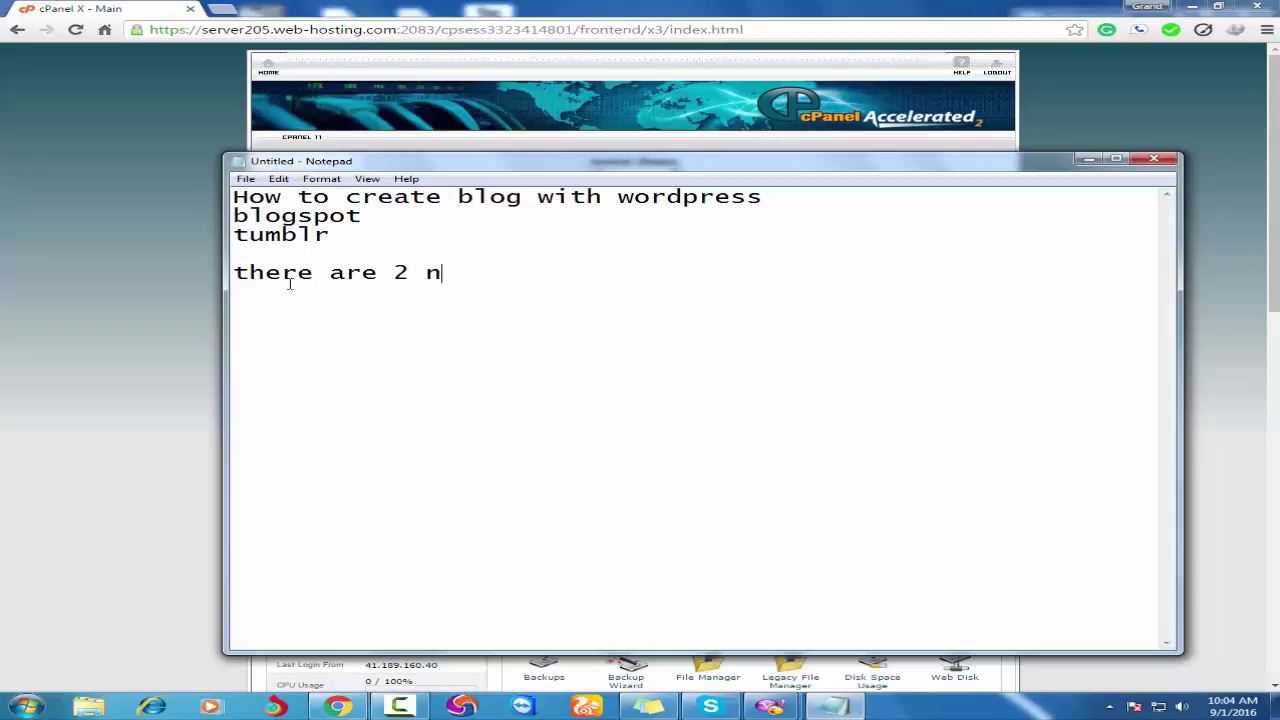
key("BackSpace")
type("things nedde")
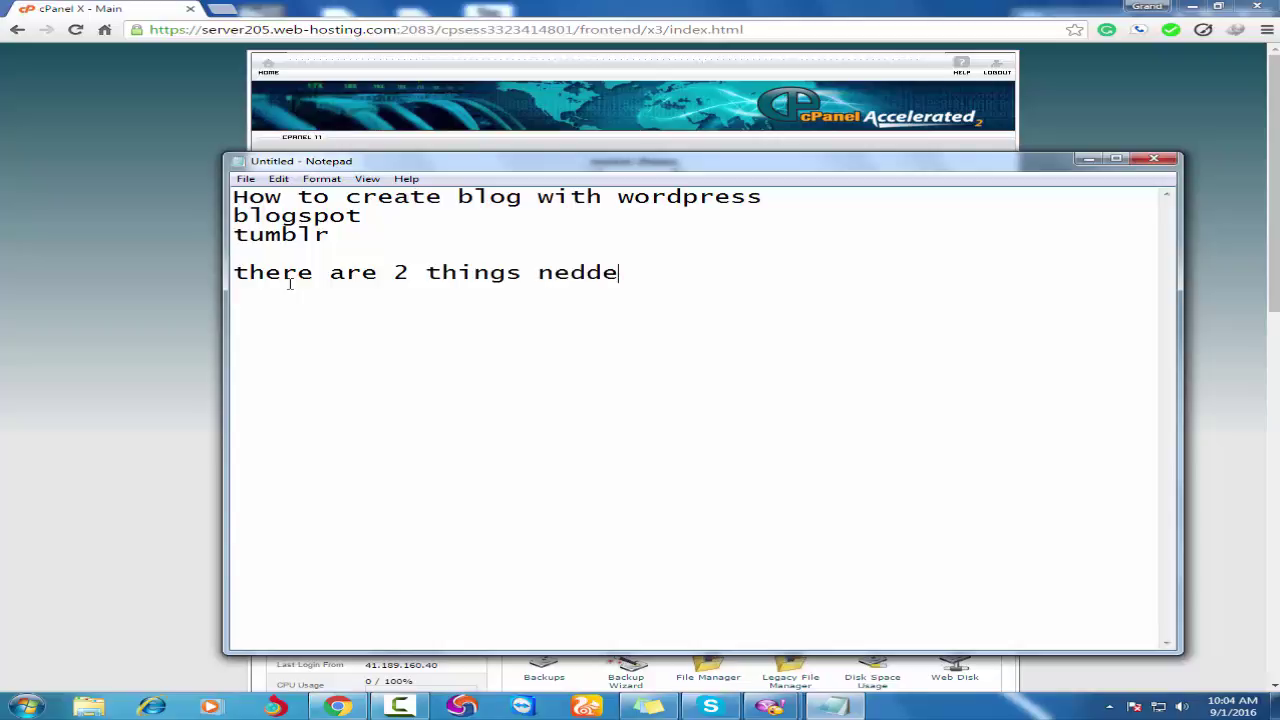
type("d to creat")
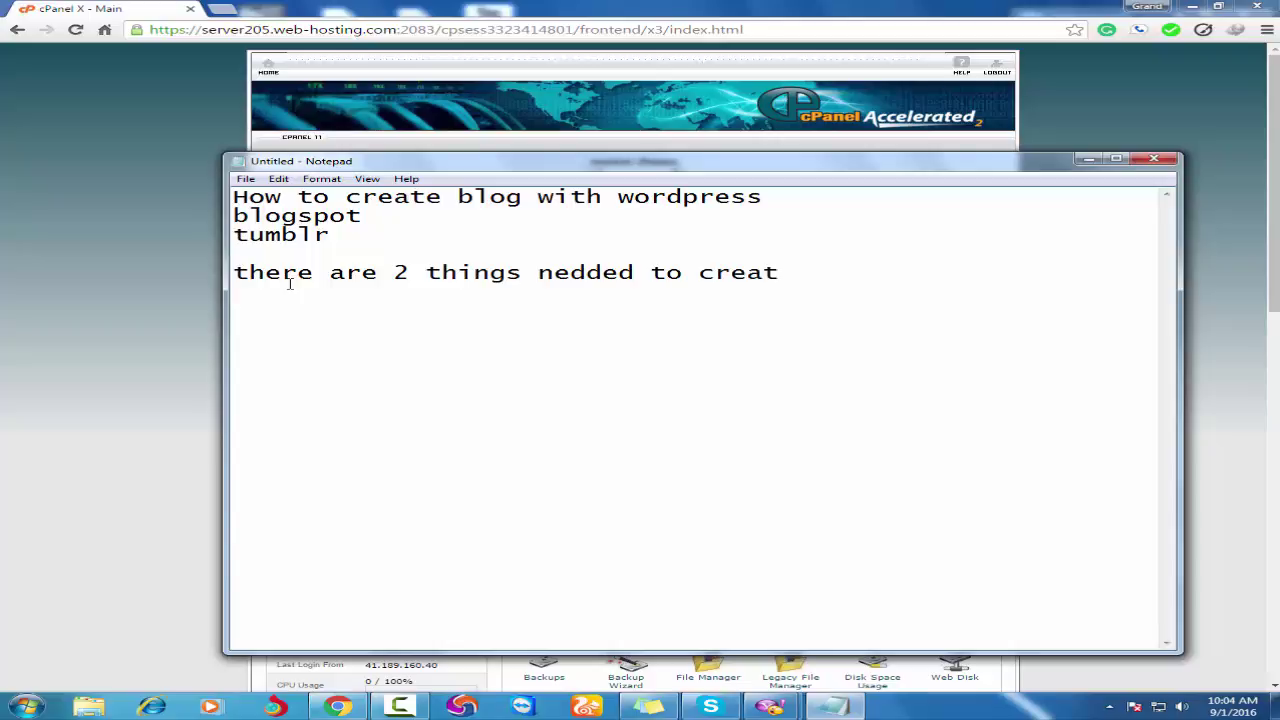
type("e a blog site  ")
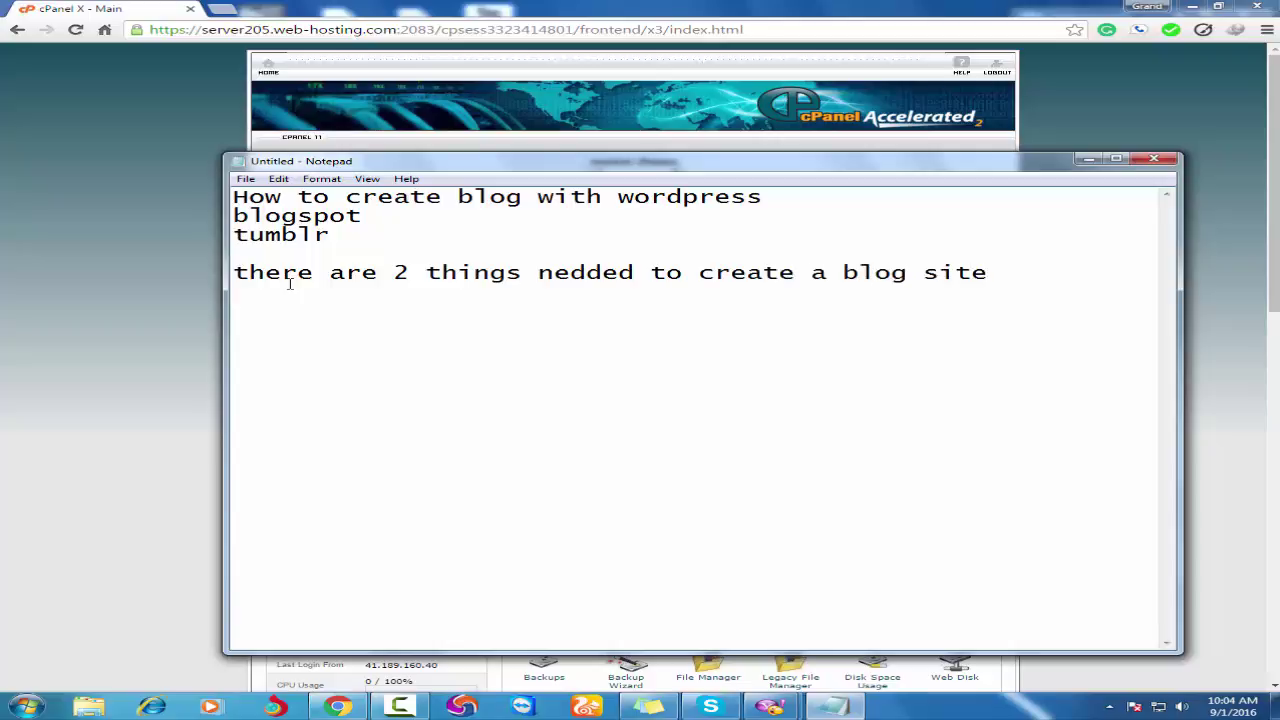
type("1 domain na")
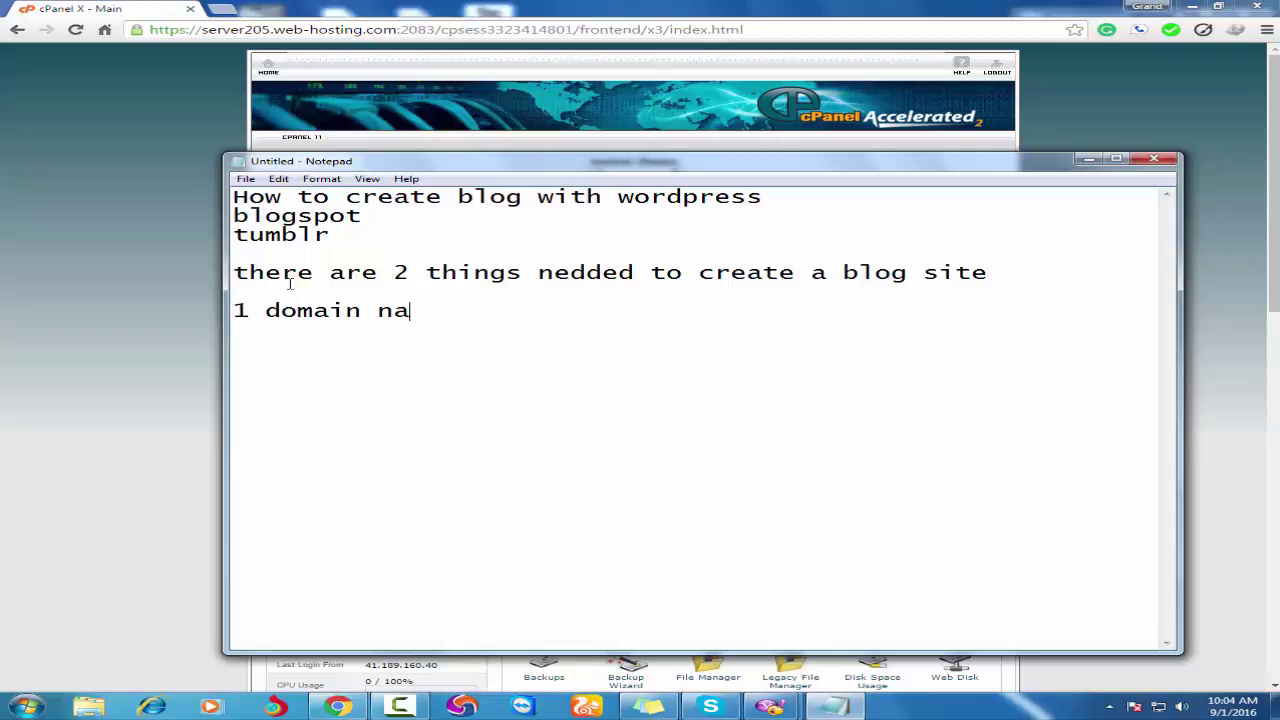
type("me")
key("Return")
type("2")
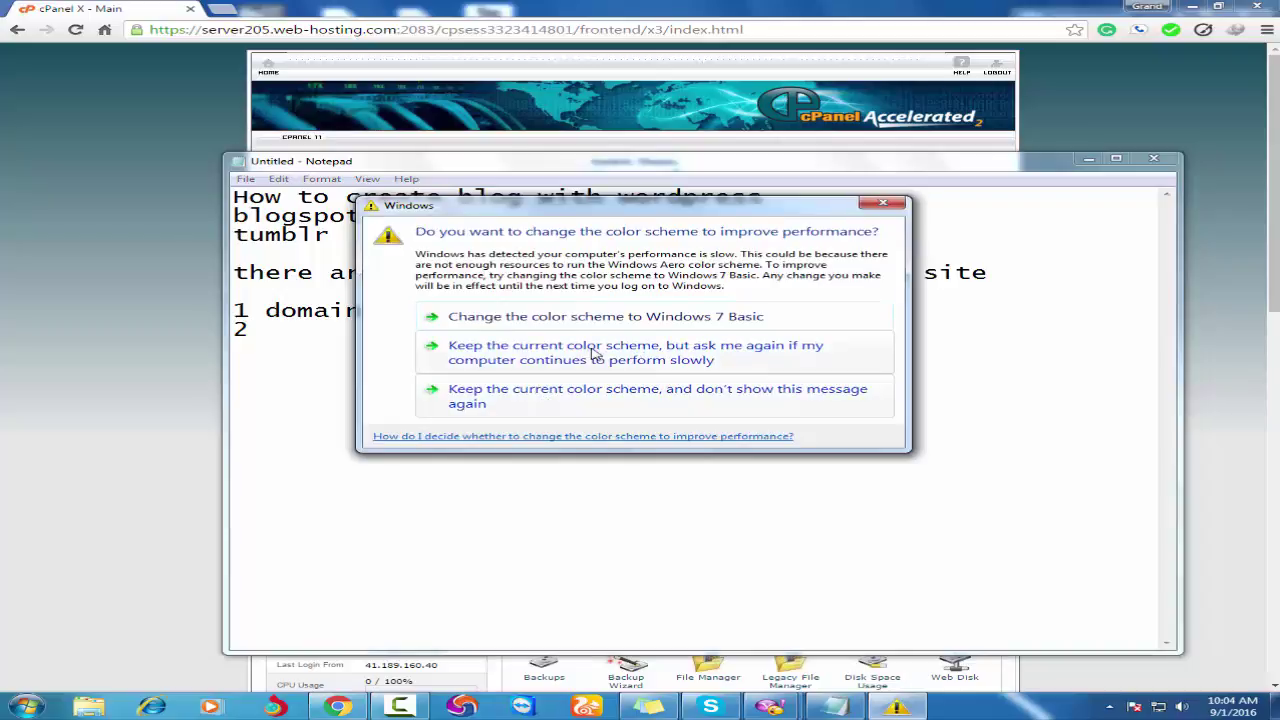
Keep the current colour scheme, then add 'hosting account' as item 2 of the list.
left_click(556, 398)
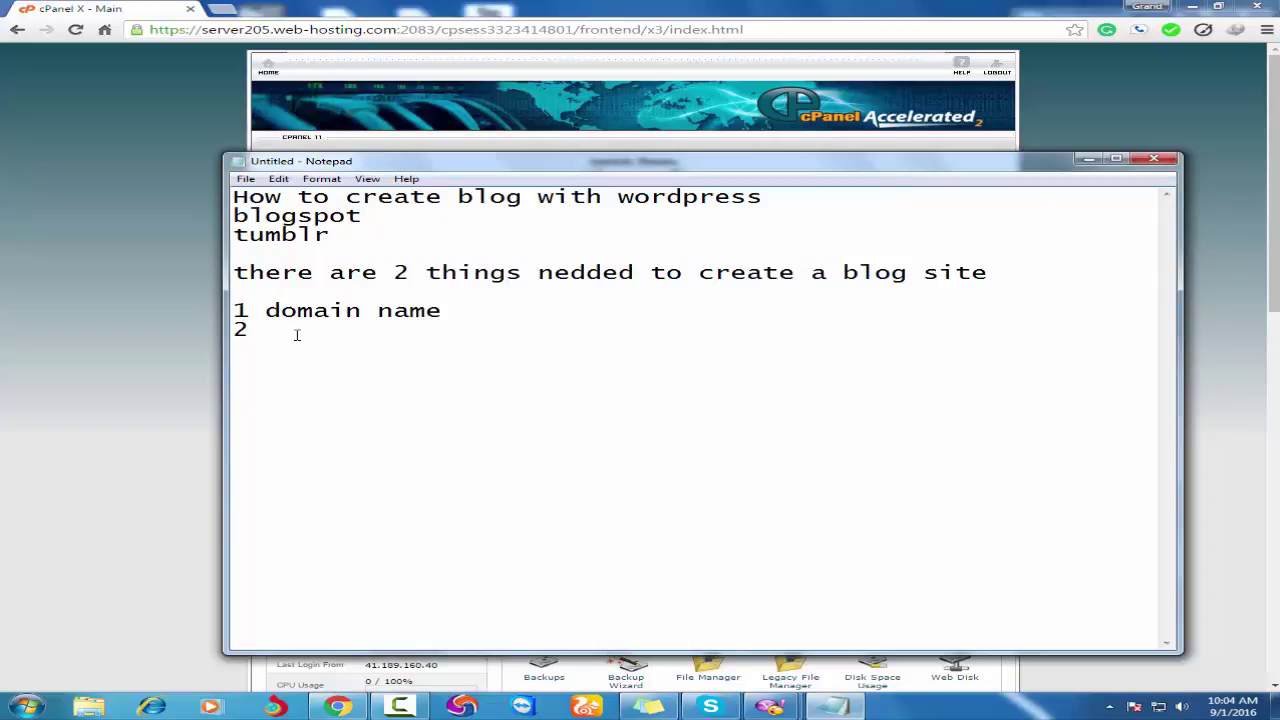
type("hosting acc")
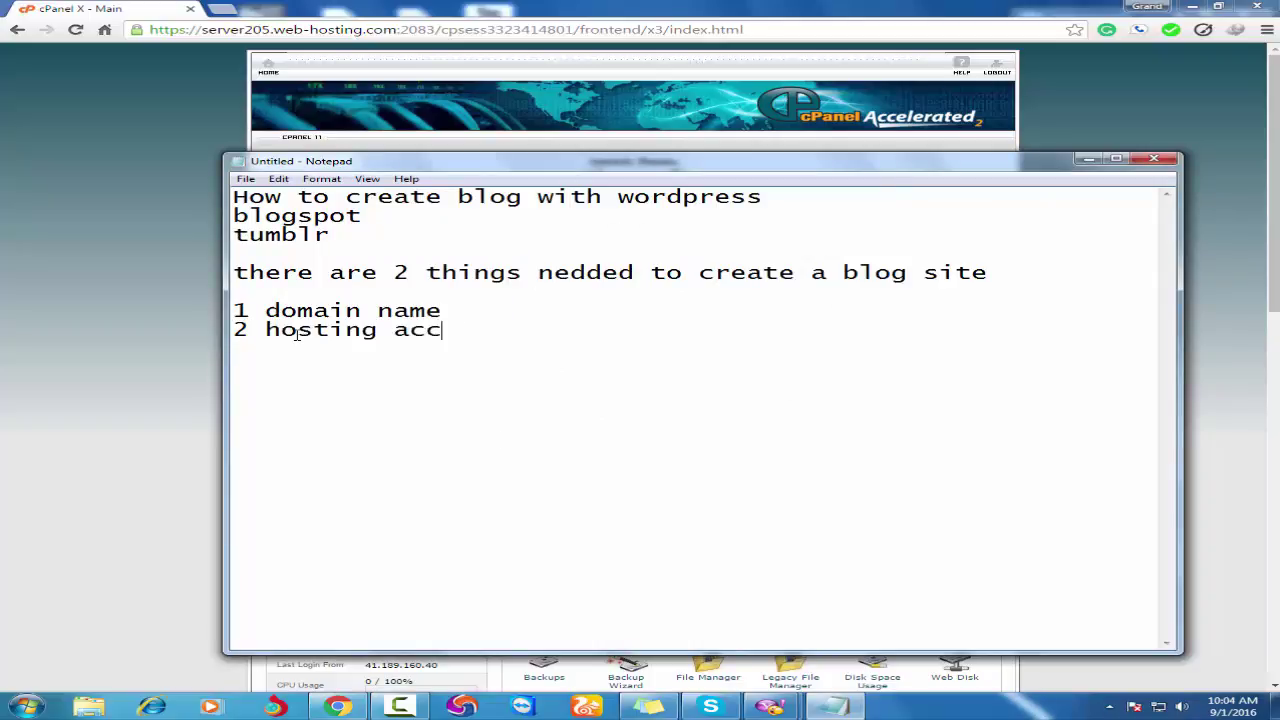
type("ouny")
key("BackSpace")
type("t")
Add the note 'once yopu have you hosting and domain togateher' / 'you have a cpanel' on two lines.
key("Return")
key("Return")
type("once yopu ha")
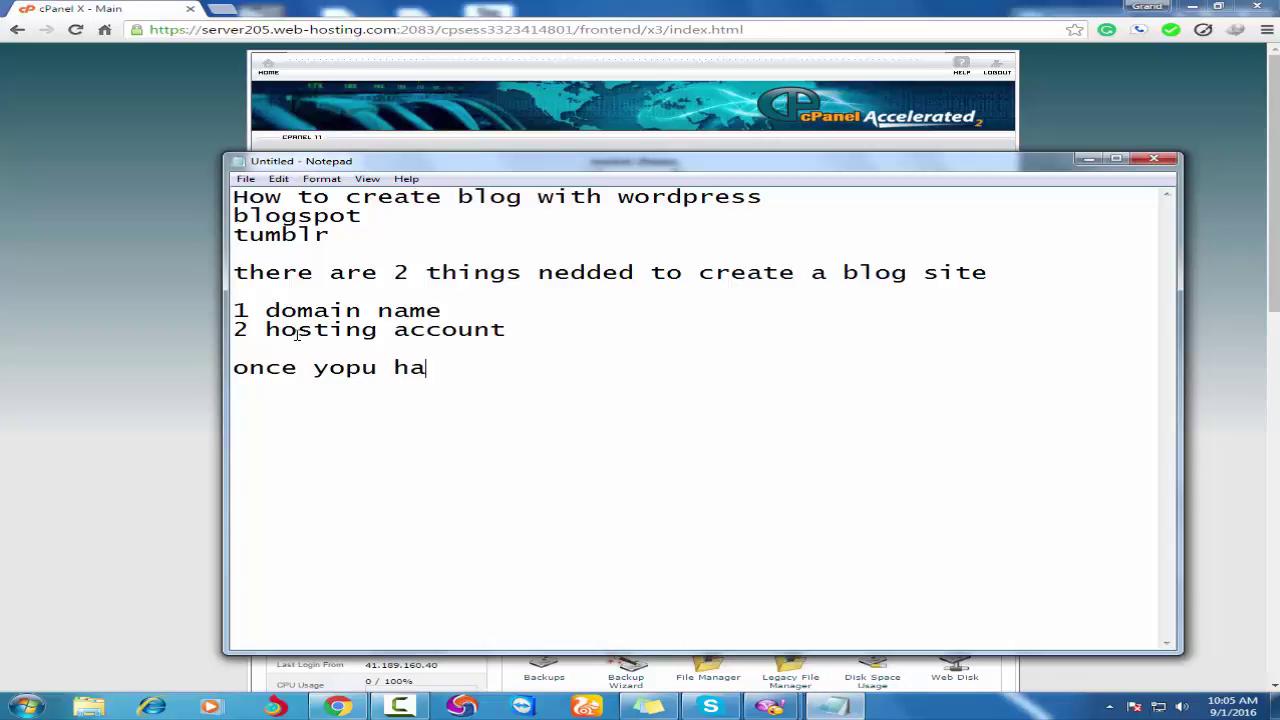
type("ve you hostin")
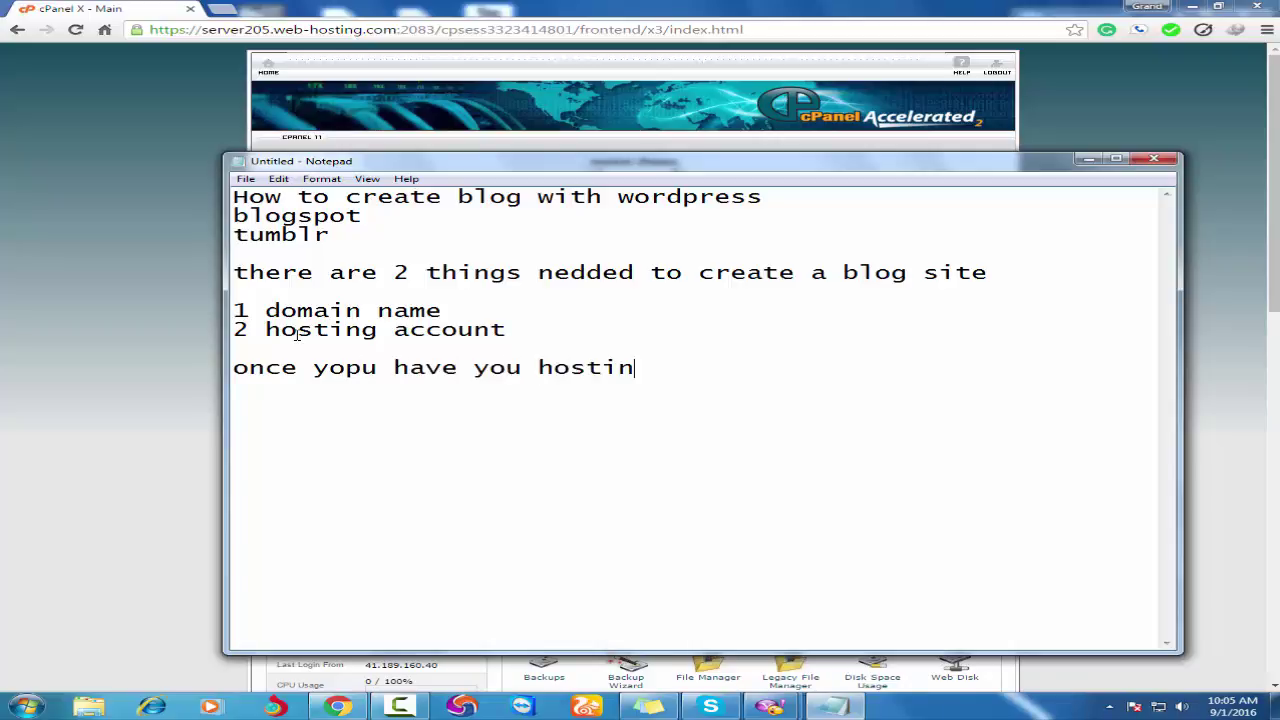
type("g and doma")
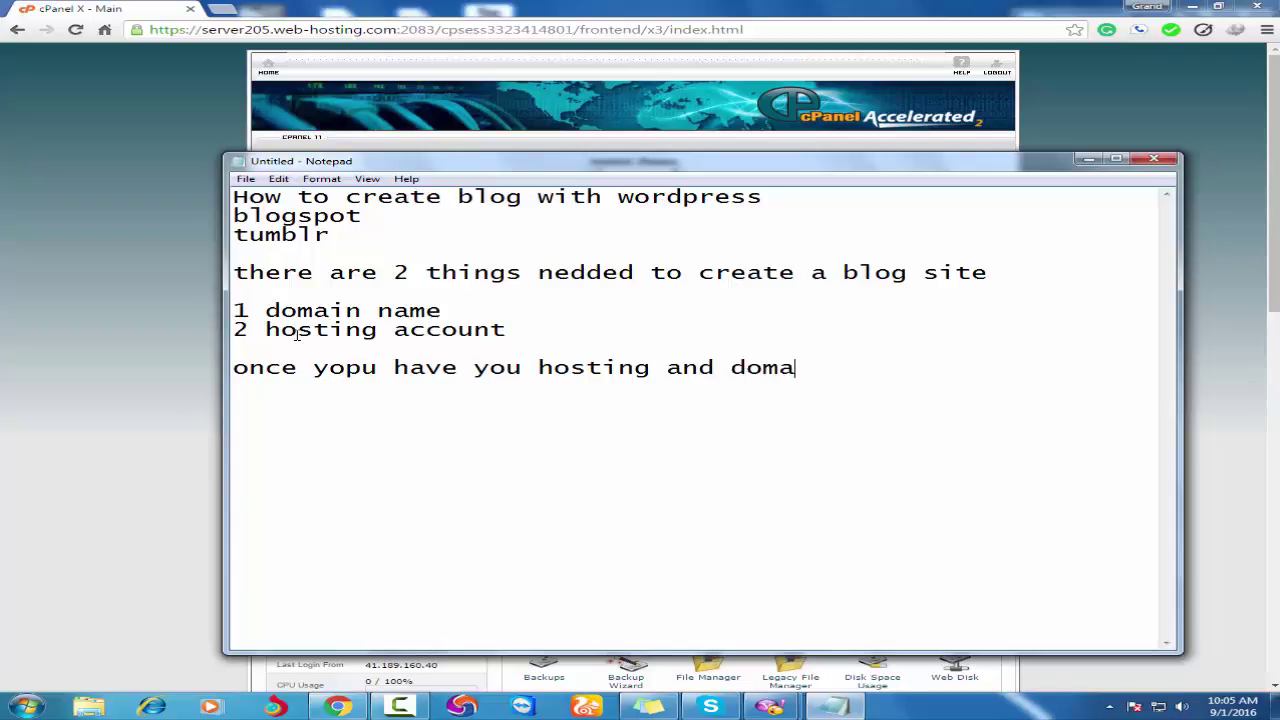
type("in togateher")
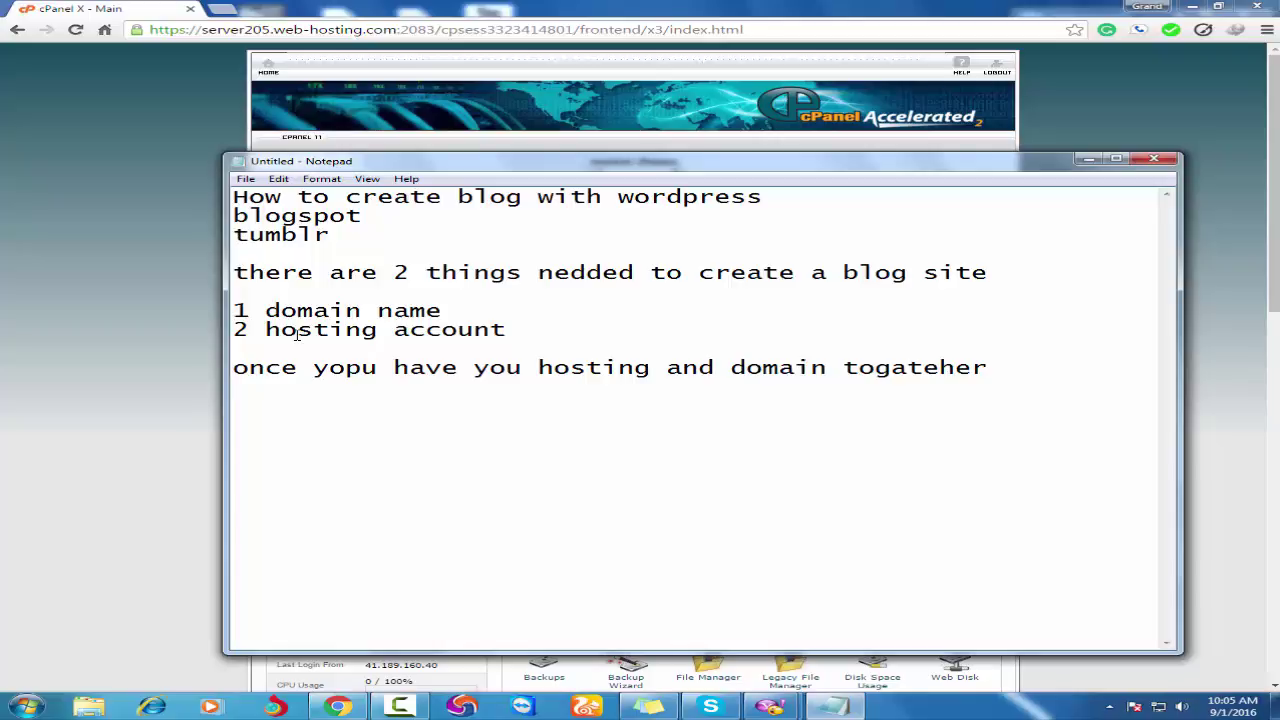
key("Return")
type("you have a ")
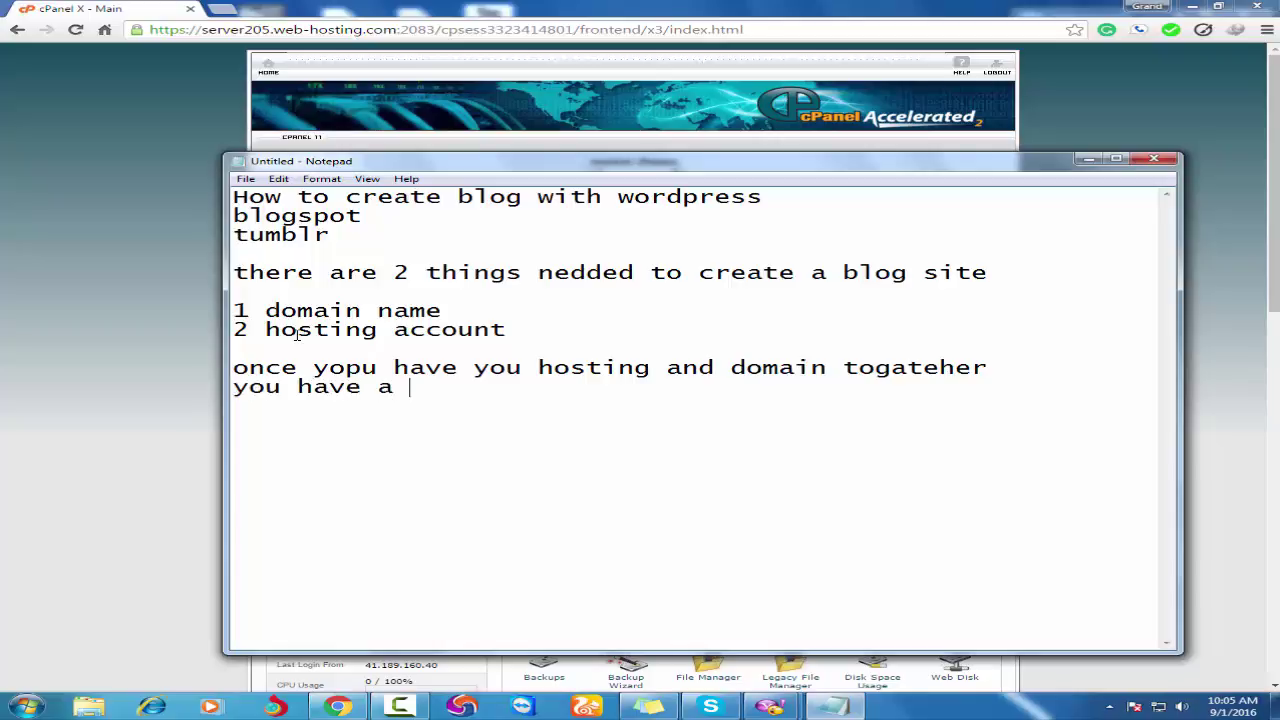
type("cpanel")
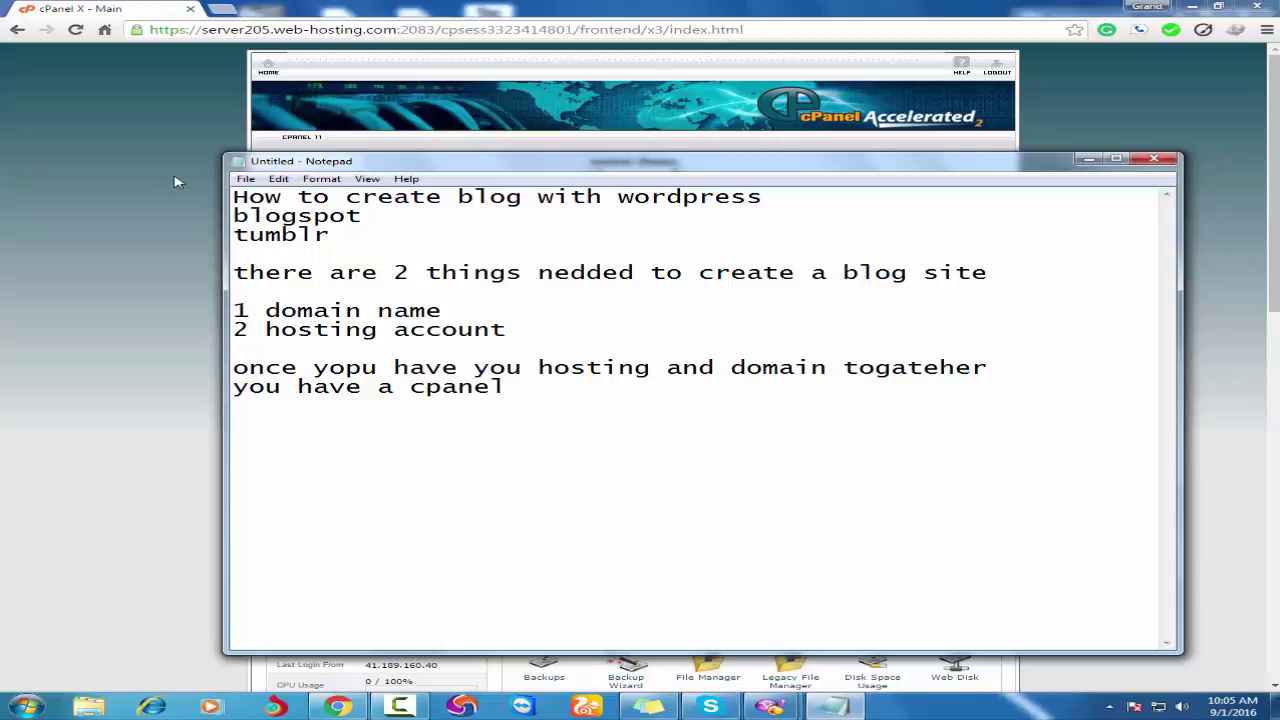
In Chrome, find Softaculous Apps Installer on the cPanel home page and open its WordPress script.
left_click(53, 208)
scroll(53, 208, "down", 10)
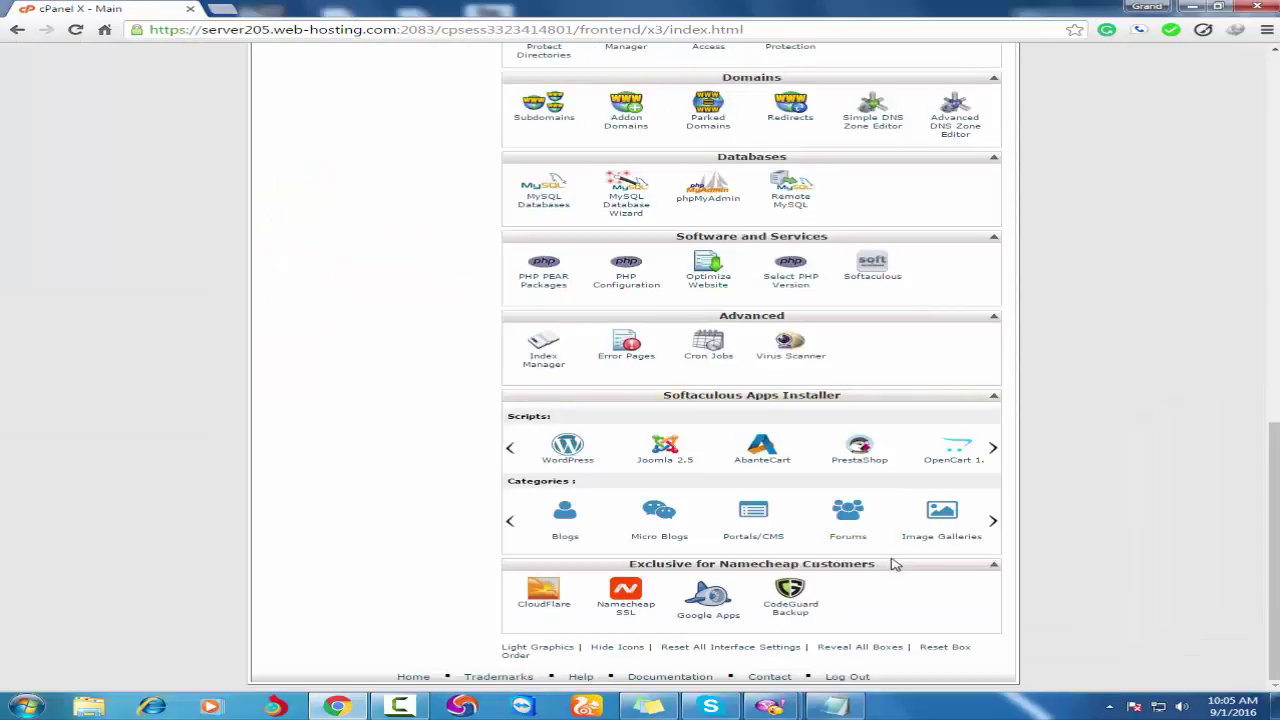
scroll(893, 561, "up", 10)
scroll(900, 559, "down", 8)
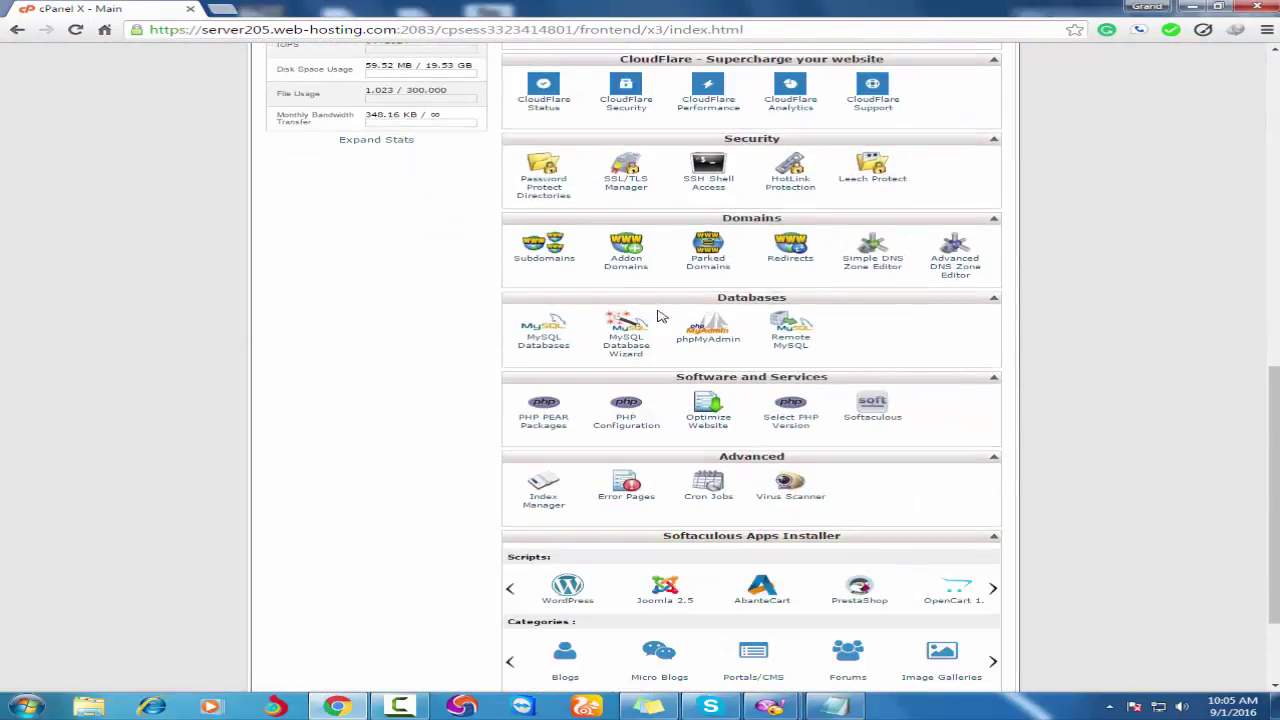
scroll(425, 515, "down", 3)
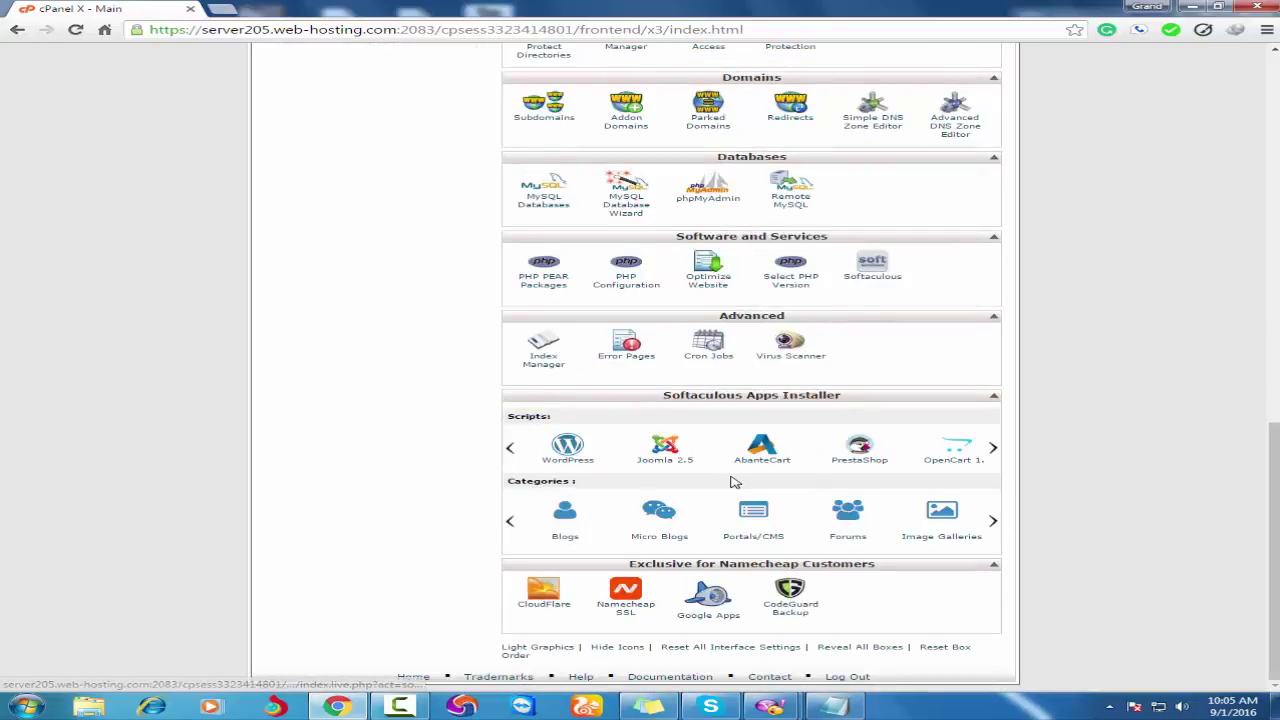
scroll(729, 493, "up", 1)
scroll(729, 493, "down", 1)
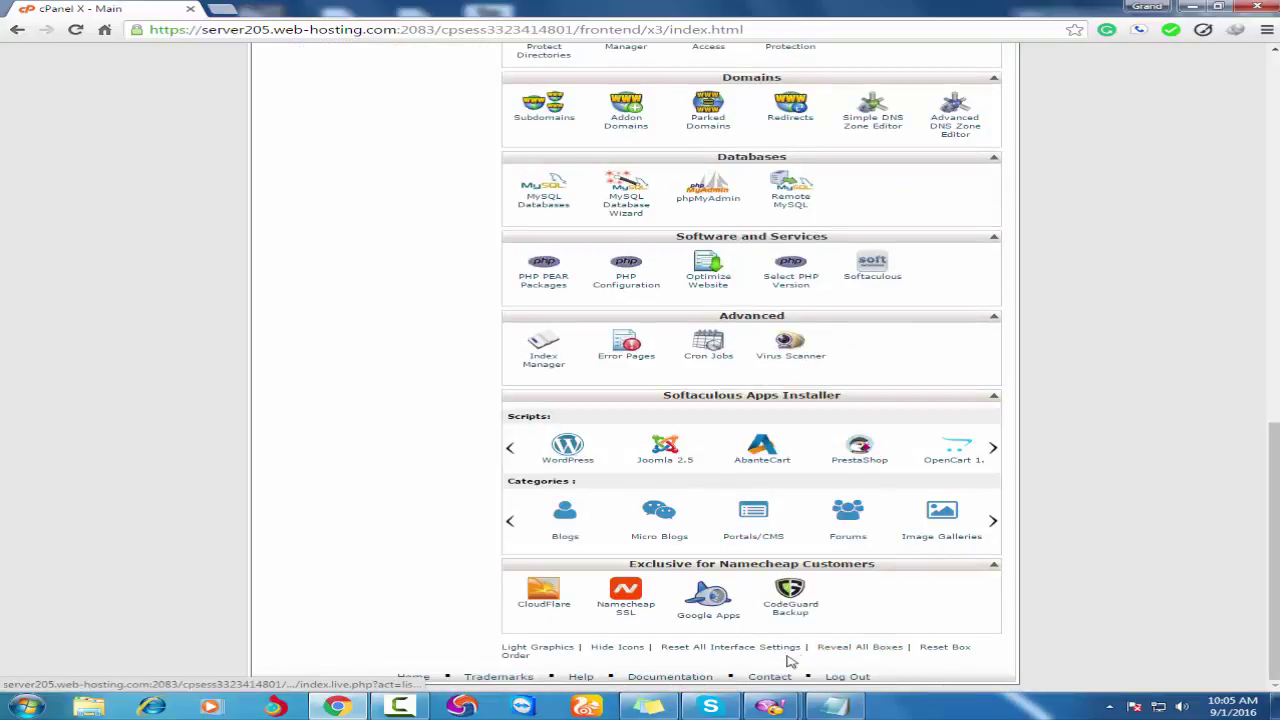
left_click(566, 451)
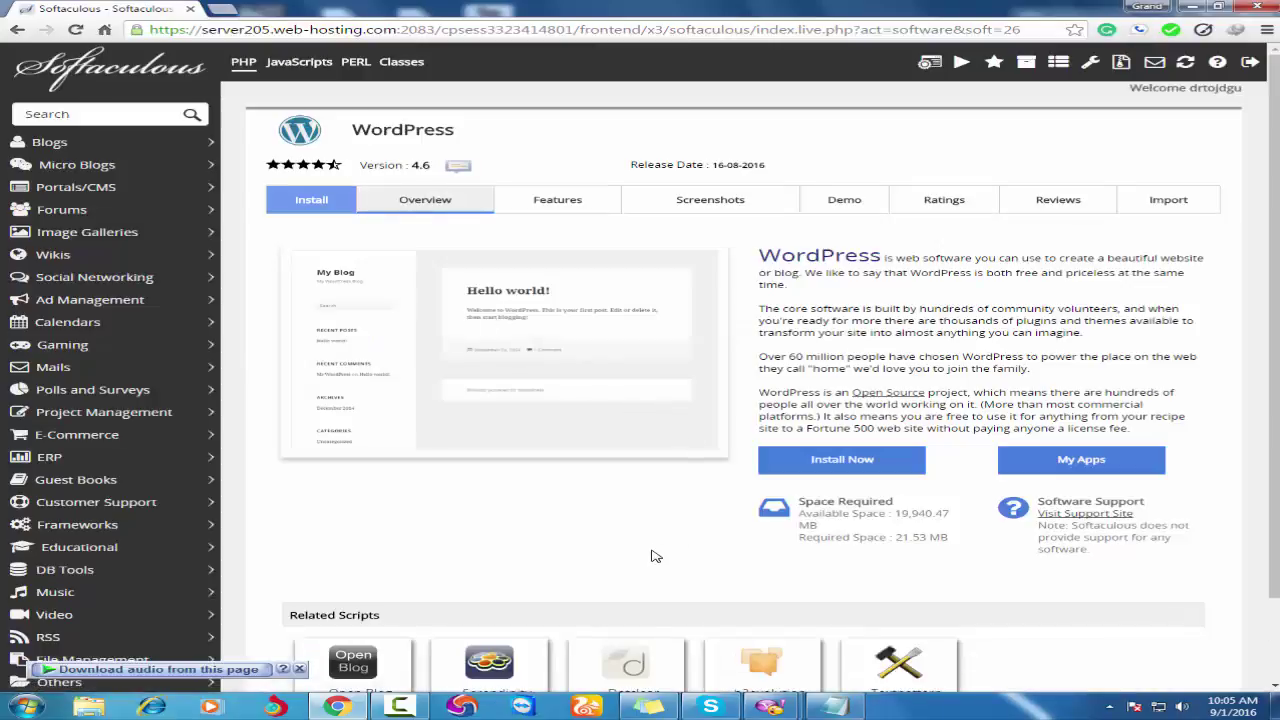
Start a new WordPress installation from the Softaculous WordPress page.
scroll(660, 552, "down", 3)
scroll(660, 540, "up", 3)
left_click(817, 467)
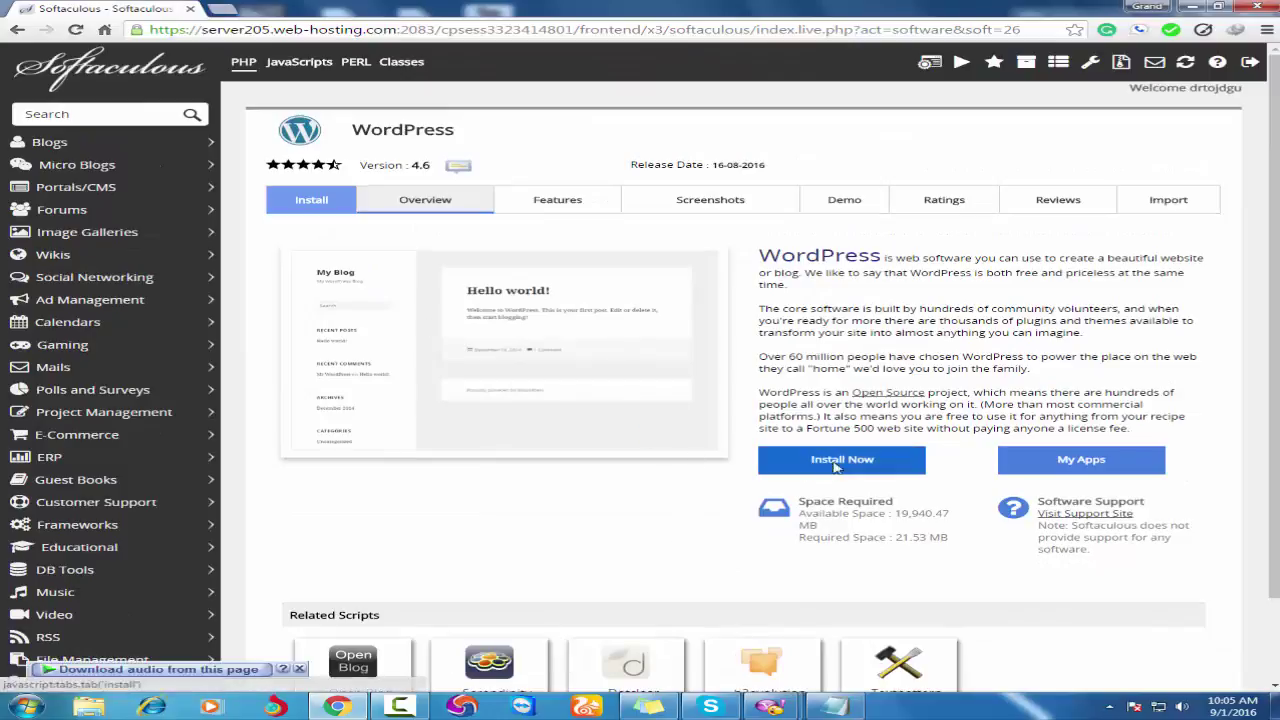
scroll(760, 551, "down", 2)
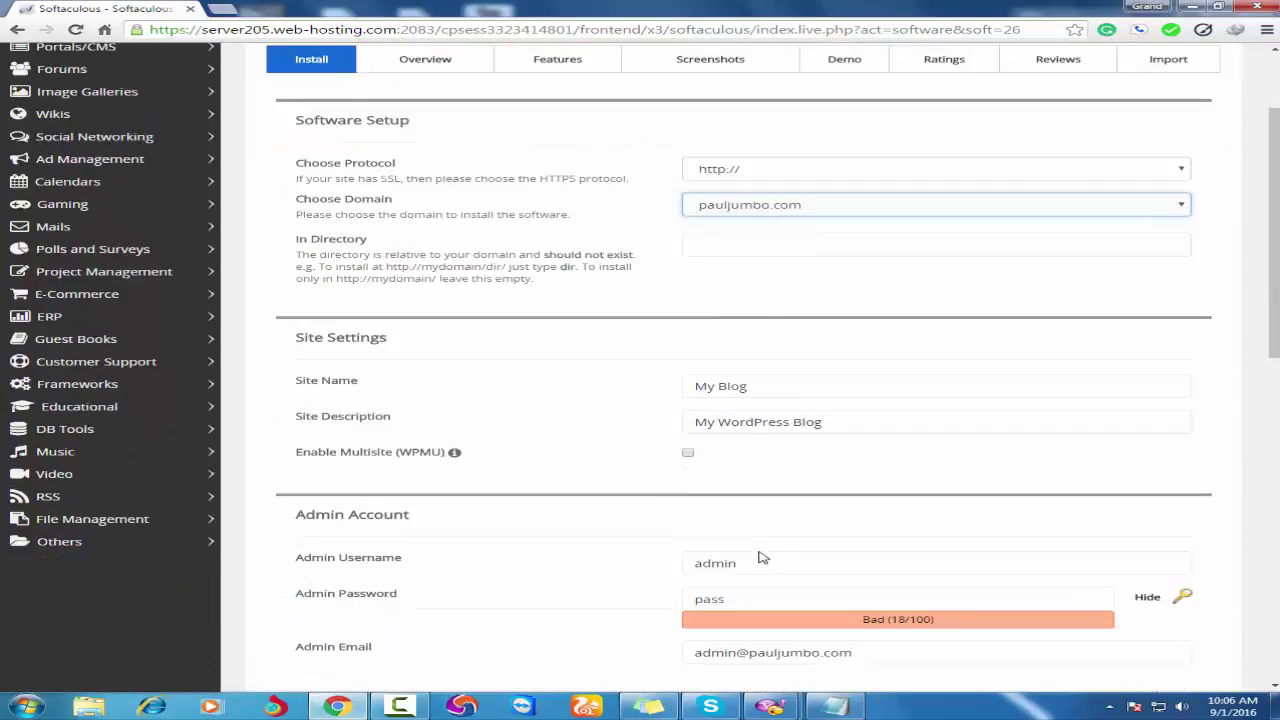
Replace 'My Blog' with the owner's blog name and set the description to 'the best how to blog'.
left_click(716, 393)
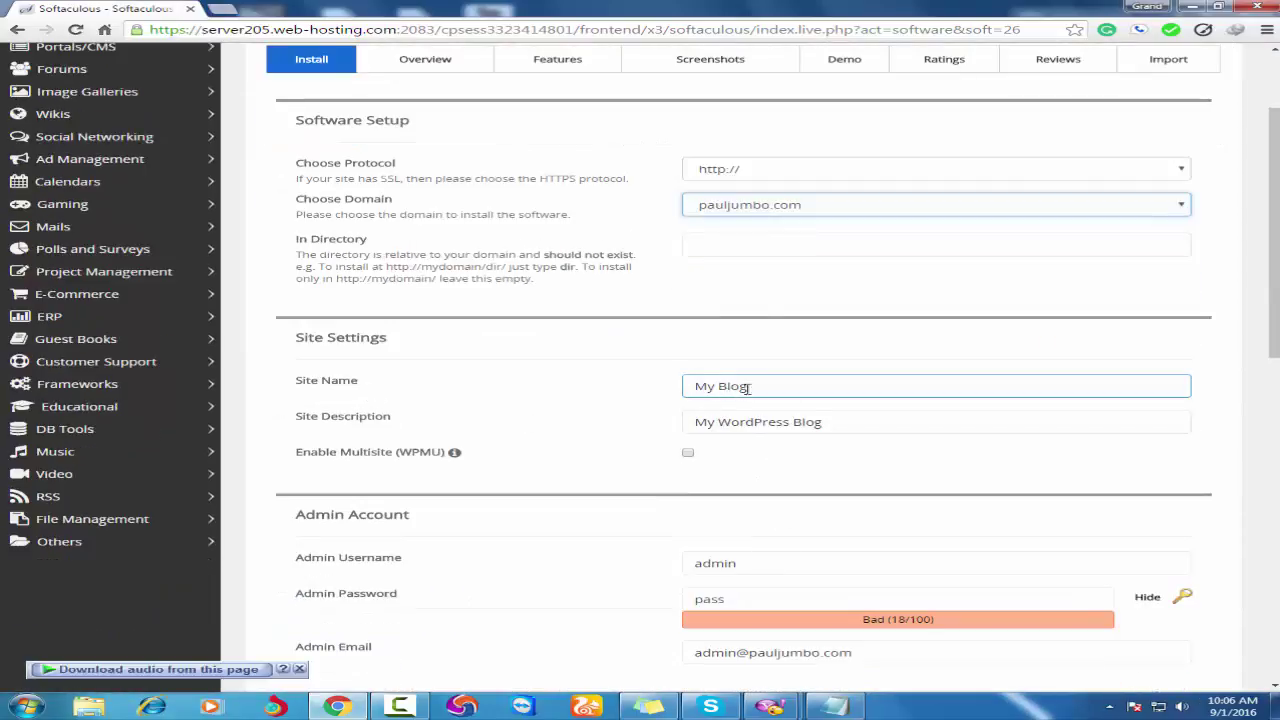
left_click_drag(752, 386, 667, 386)
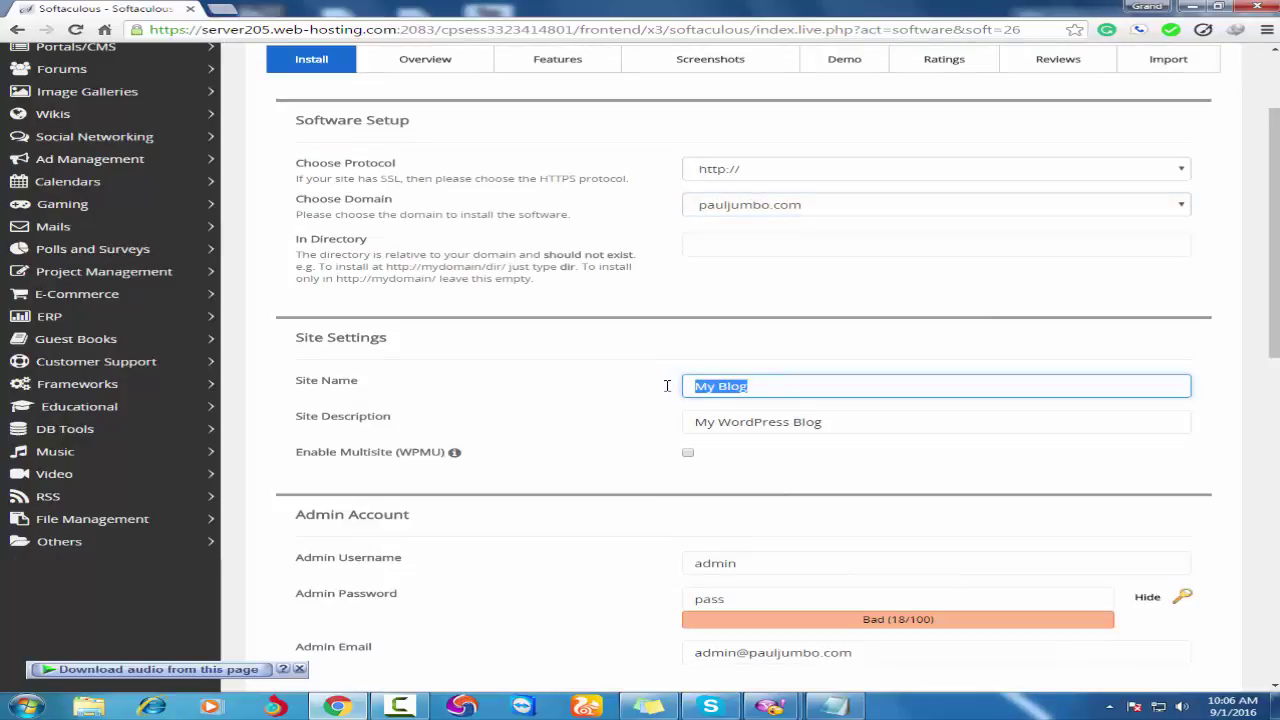
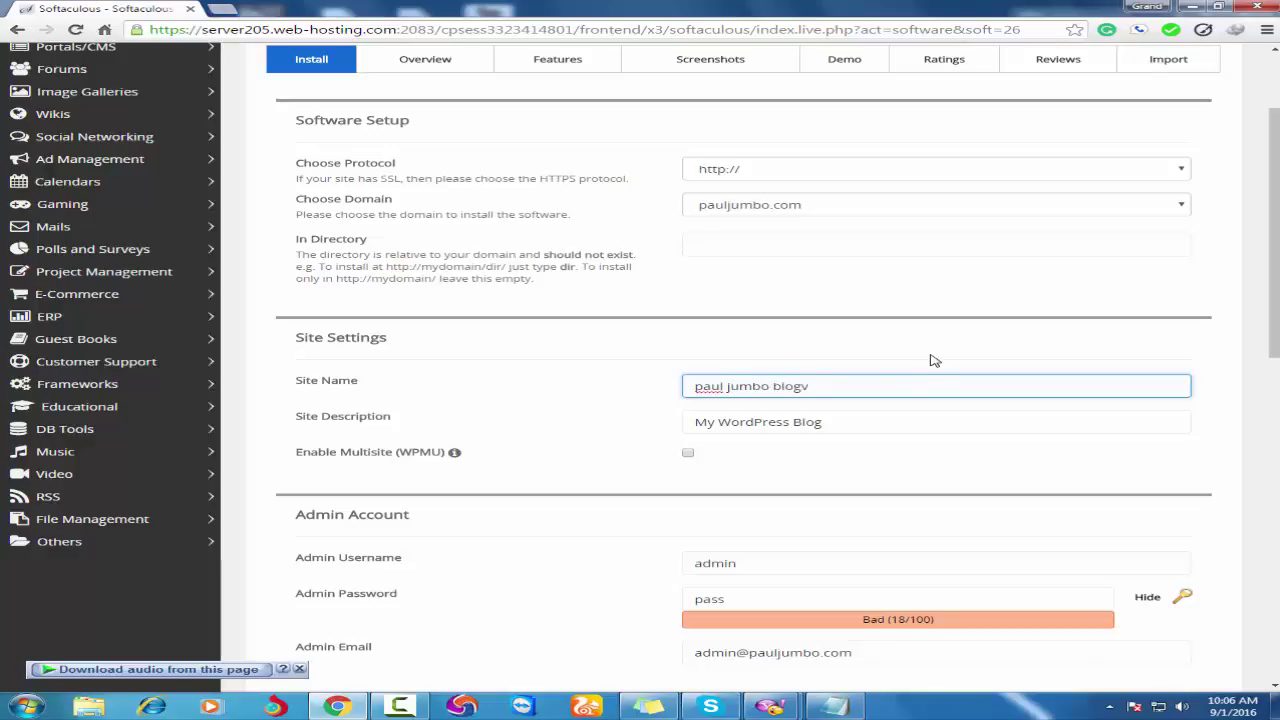
triple_click(726, 434)
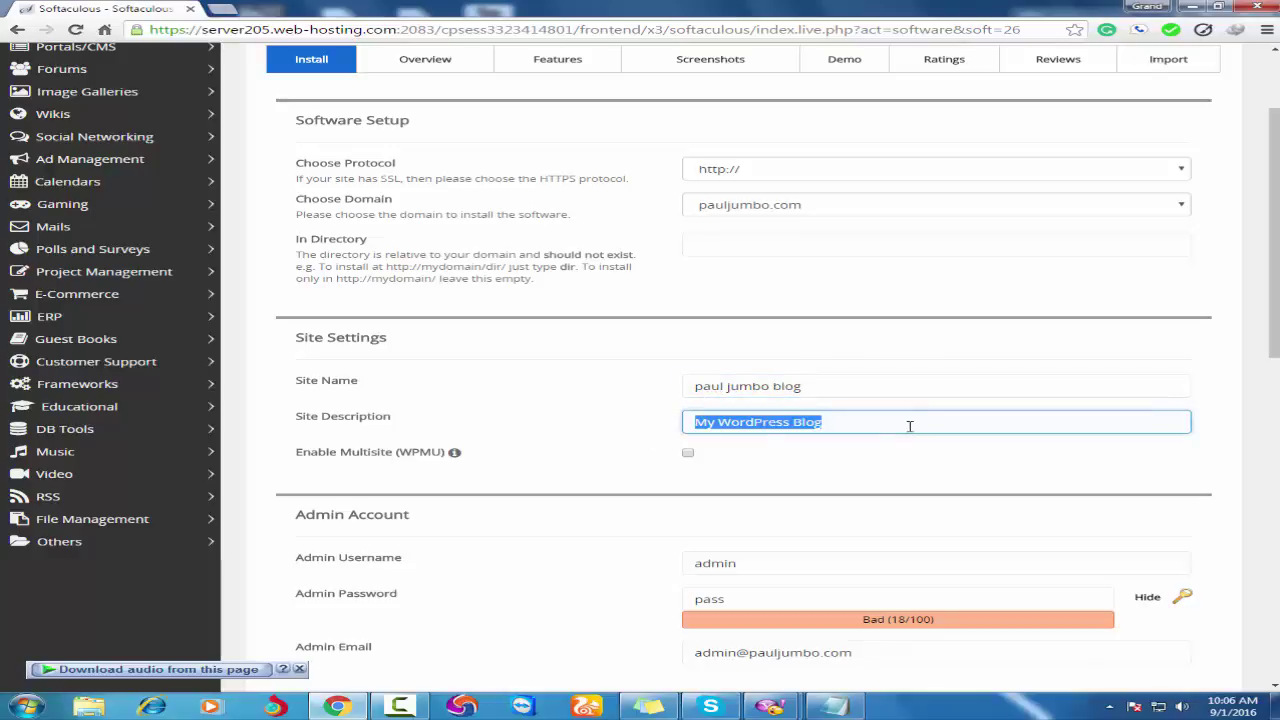
type("the b")
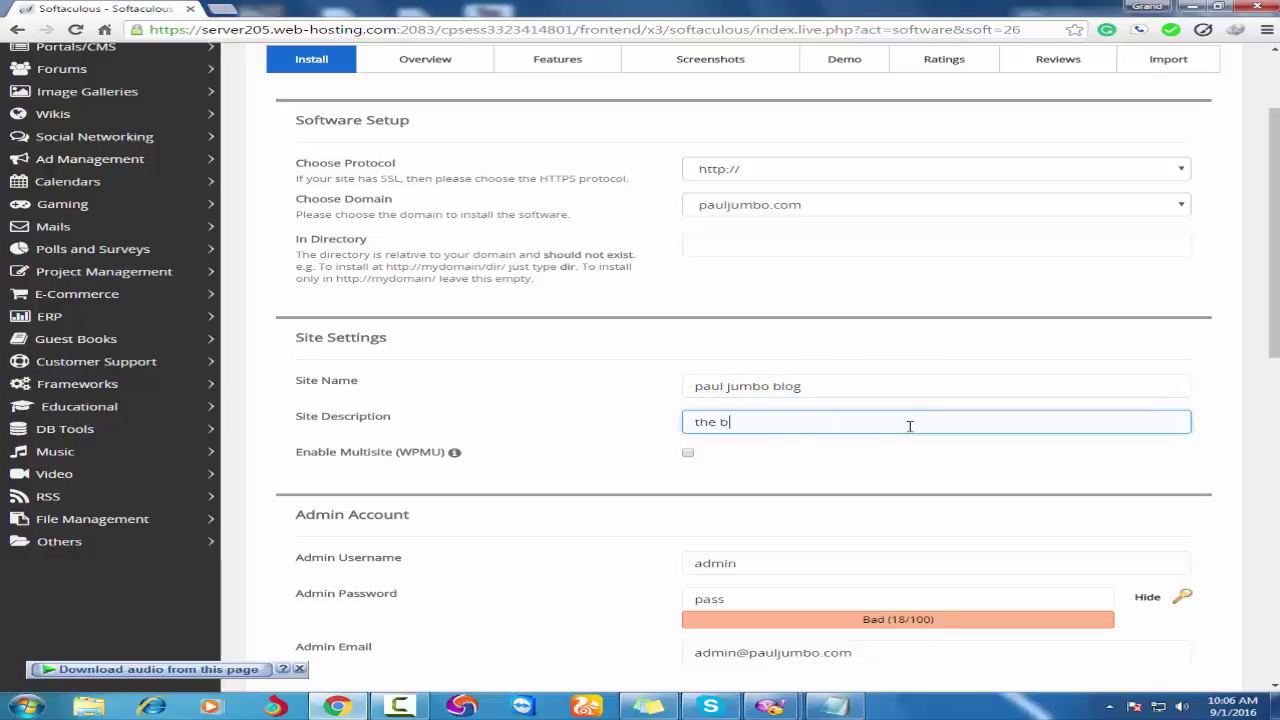
type("est how to blog in Africa")
Replace the default admin username with a custom username.
scroll(960, 570, "down", 3)
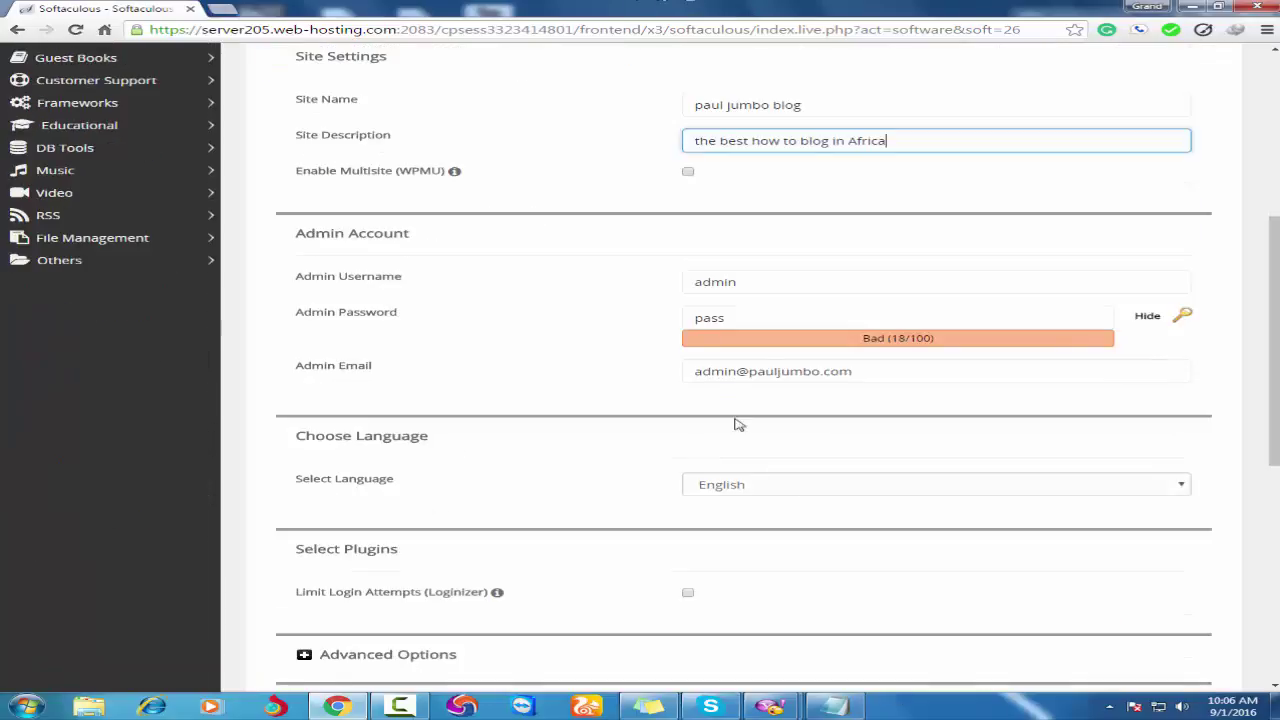
left_click_drag(766, 283, 556, 290)
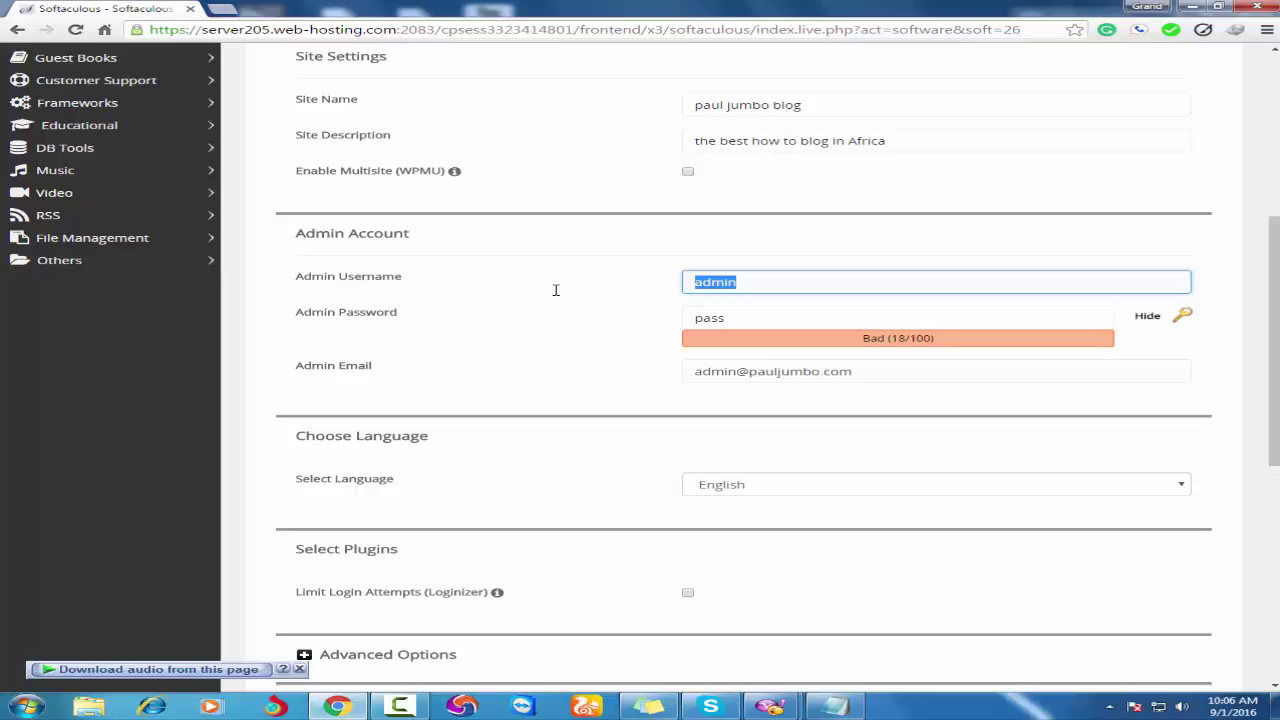
type("pa")
key("BackSpace")
key("BackSpace")
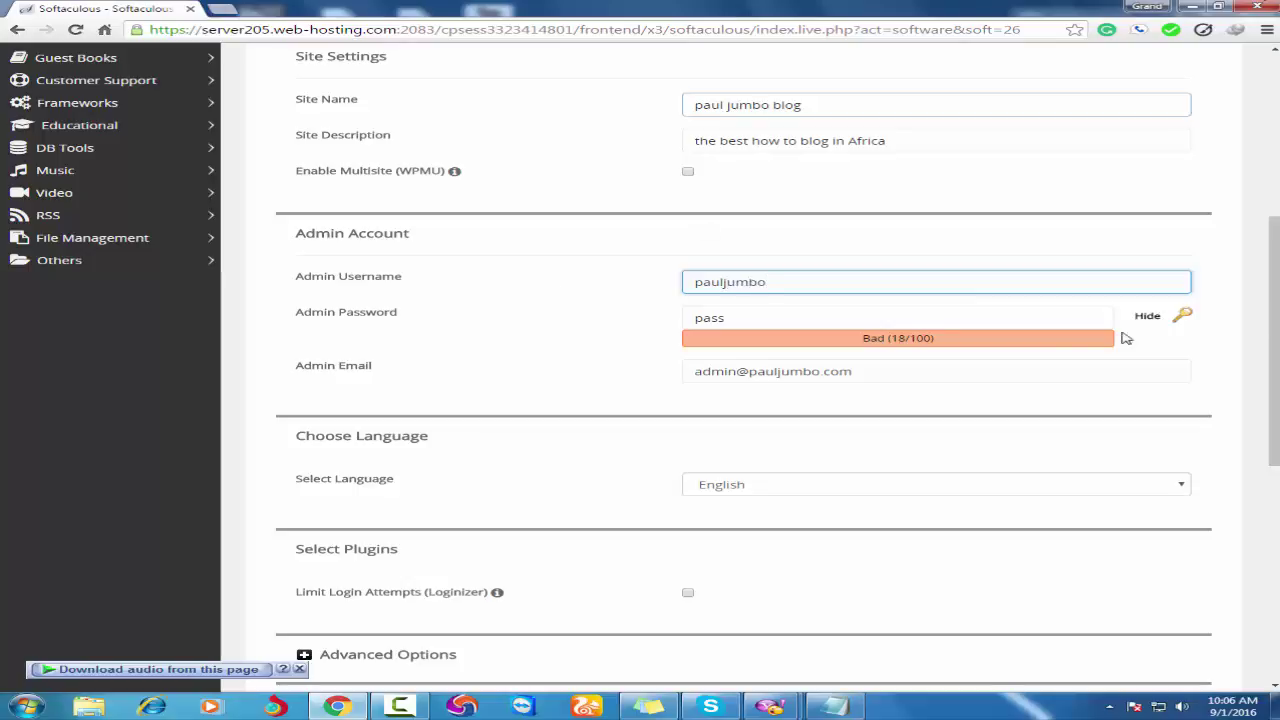
Hide the admin password and replace it with a stronger one.
left_click(760, 314)
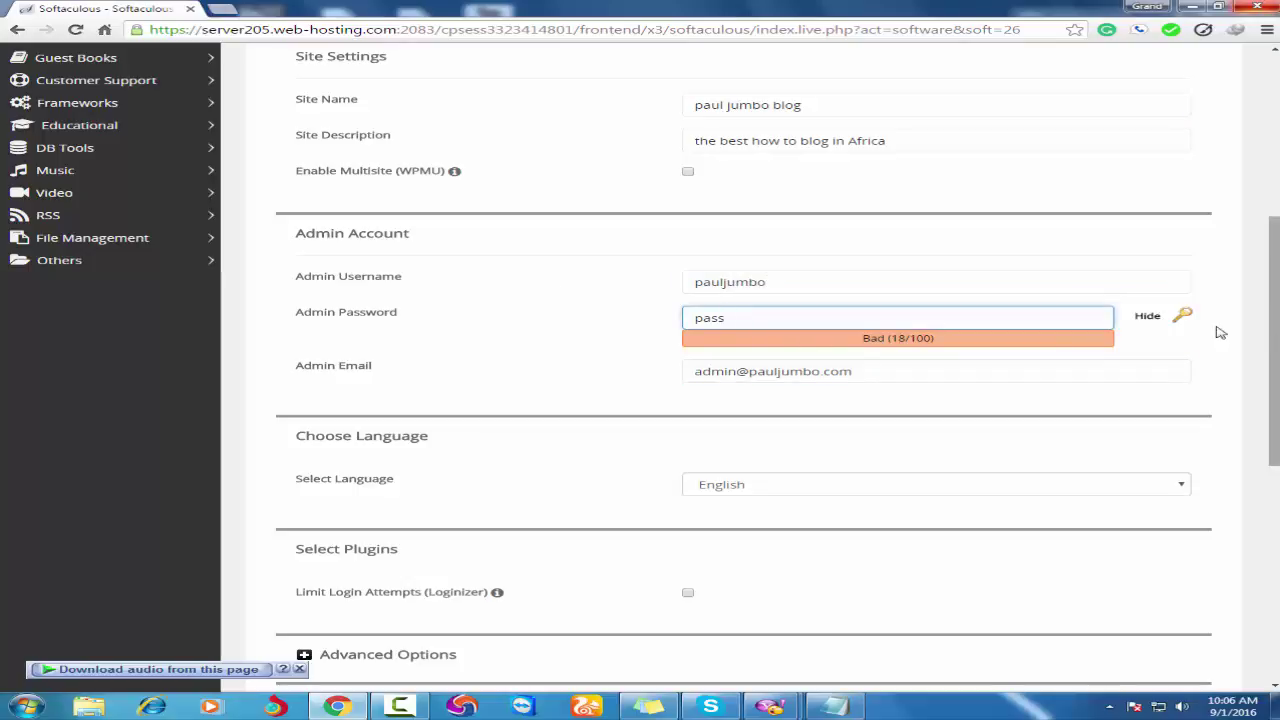
left_click(1149, 317)
left_click_drag(815, 319, 634, 311)
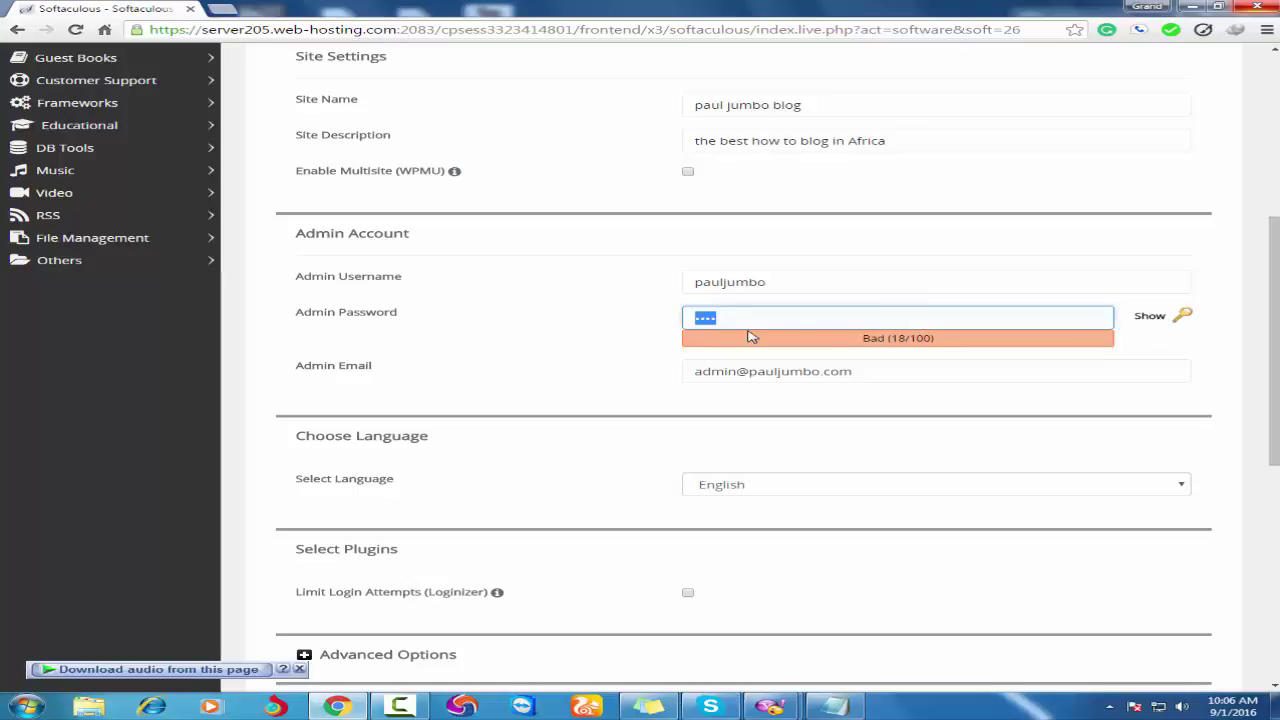
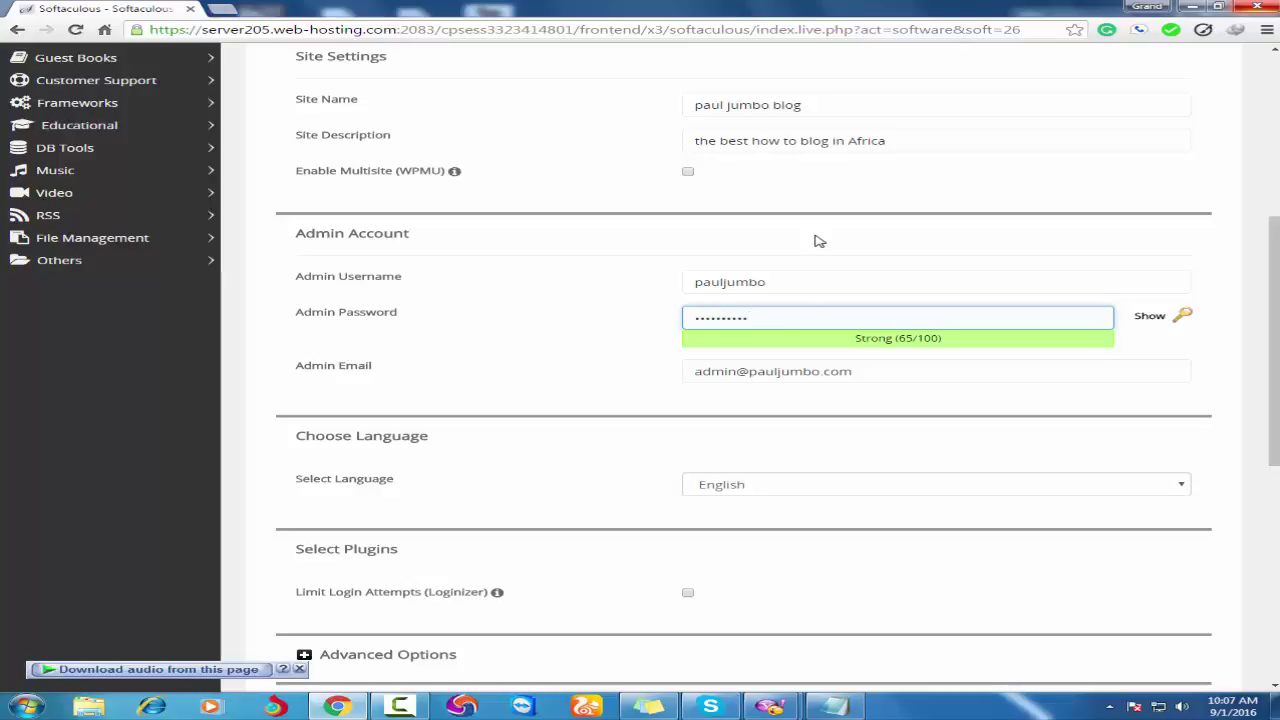
left_click(866, 374)
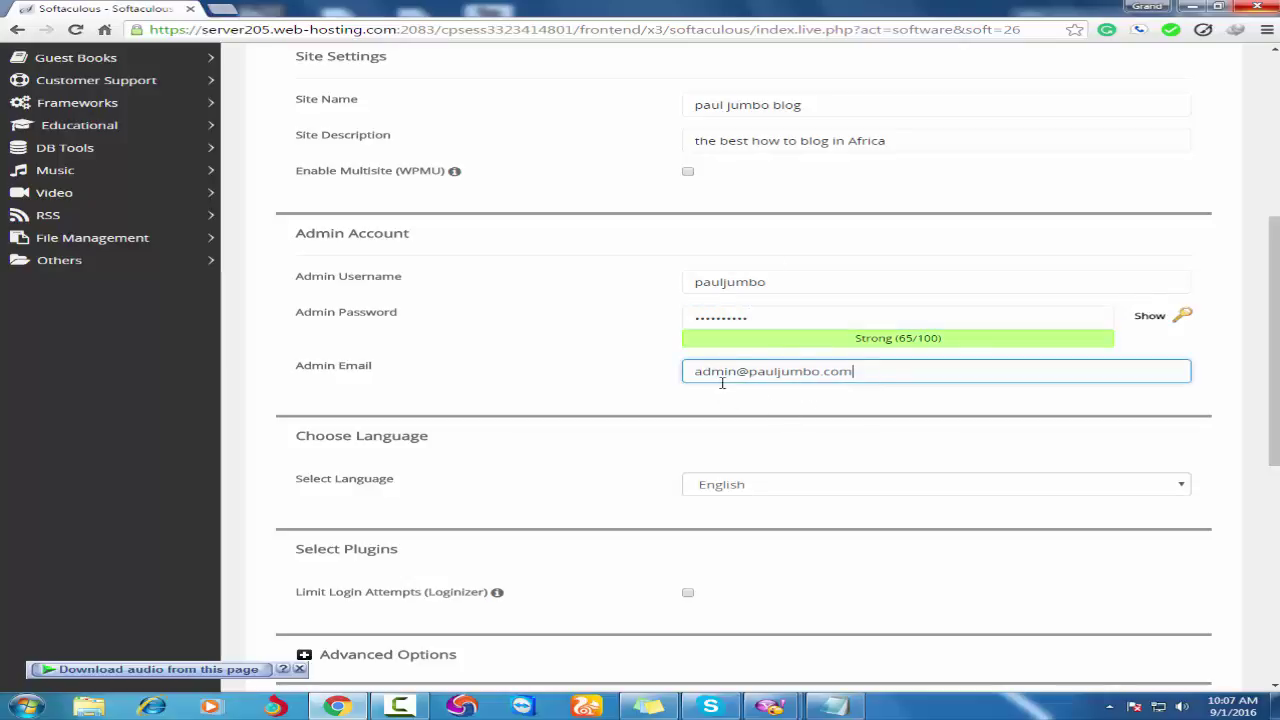
scroll(806, 397, "down", 1)
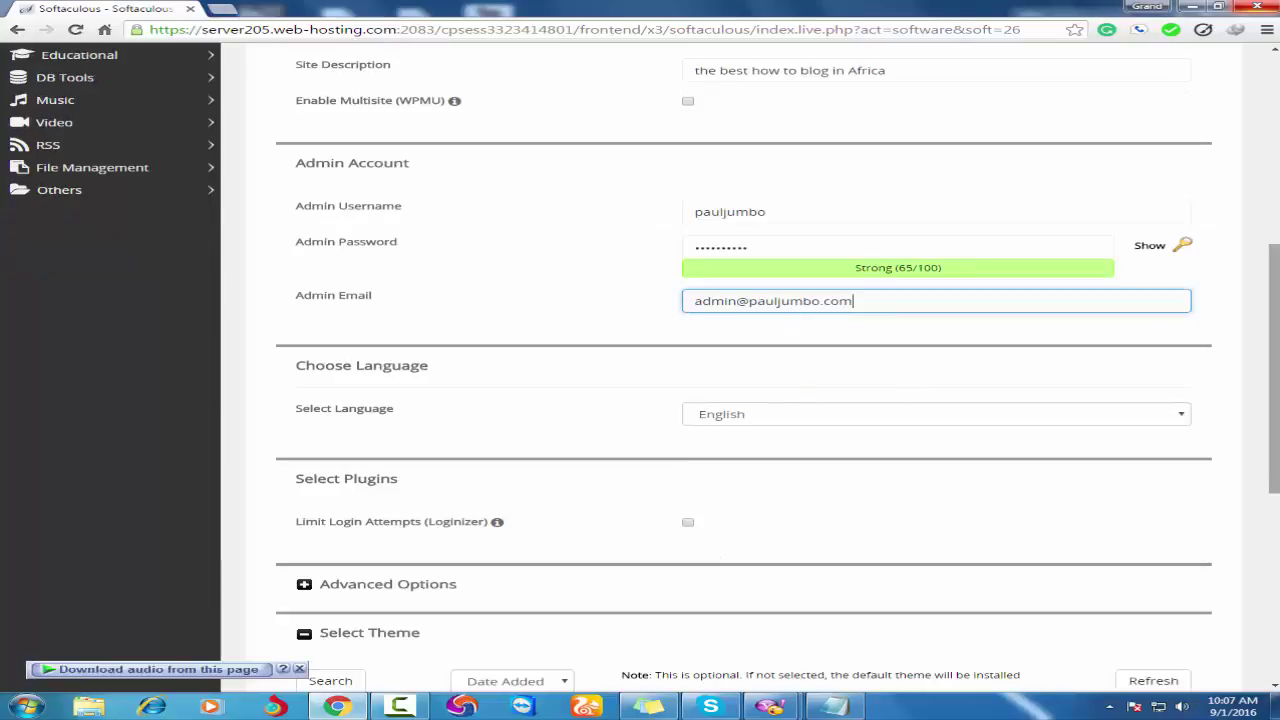
Run the WordPress installation with the completed Softaculous form.
scroll(1089, 387, "down", 5)
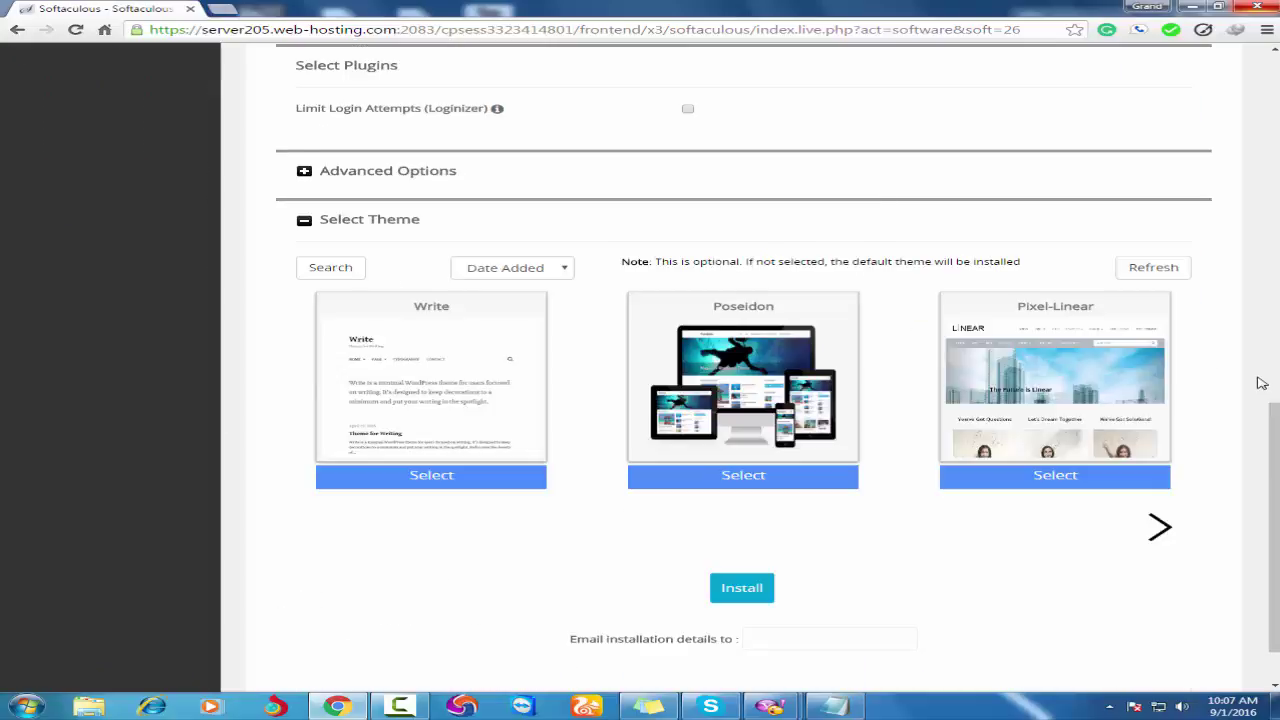
scroll(1066, 334, "up", 2)
scroll(1068, 343, "down", 1)
scroll(1068, 343, "down", 1)
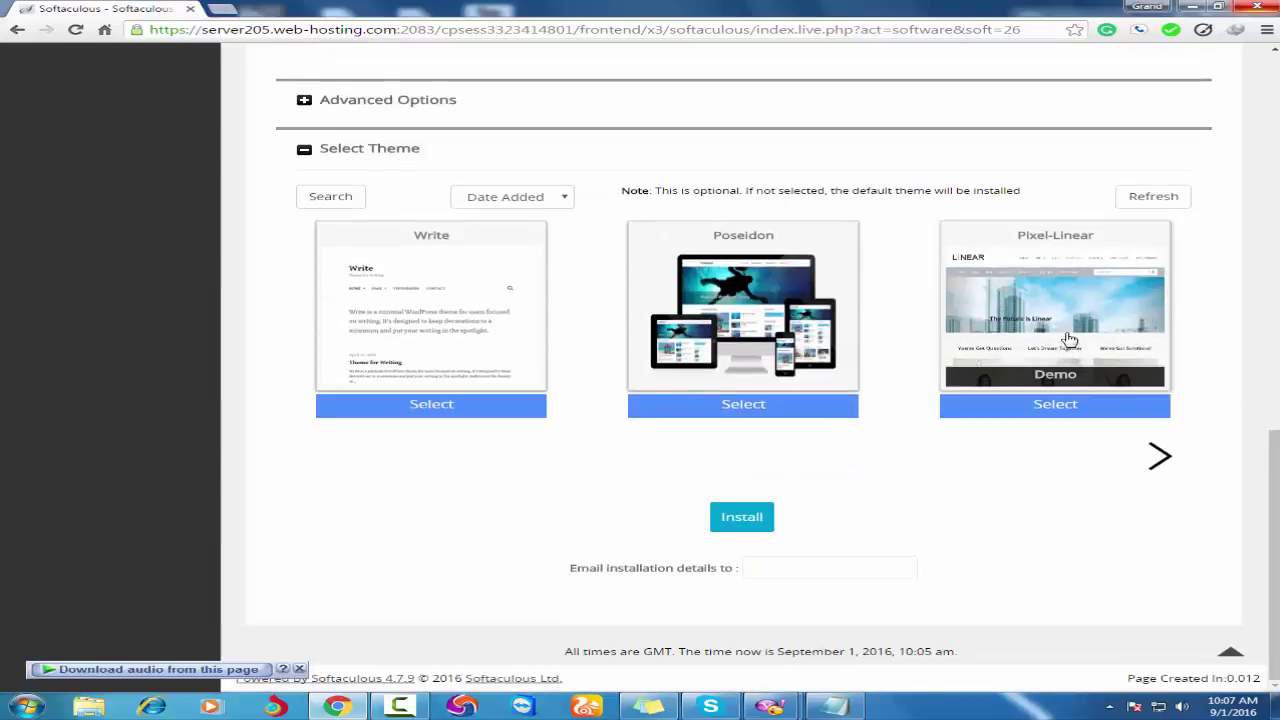
left_click(740, 518)
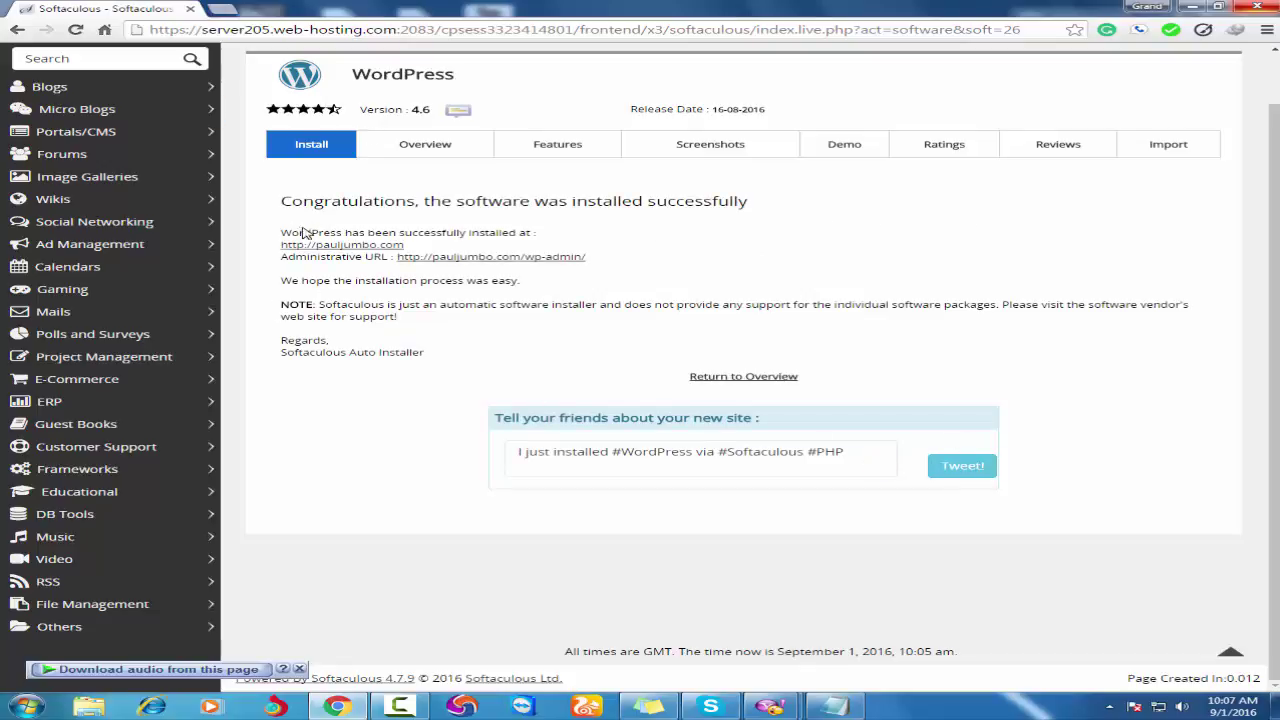
Open the new blog and its admin dashboard in separate tabs, ending on the Dashboard.
left_click_drag(410, 245, 240, 240)
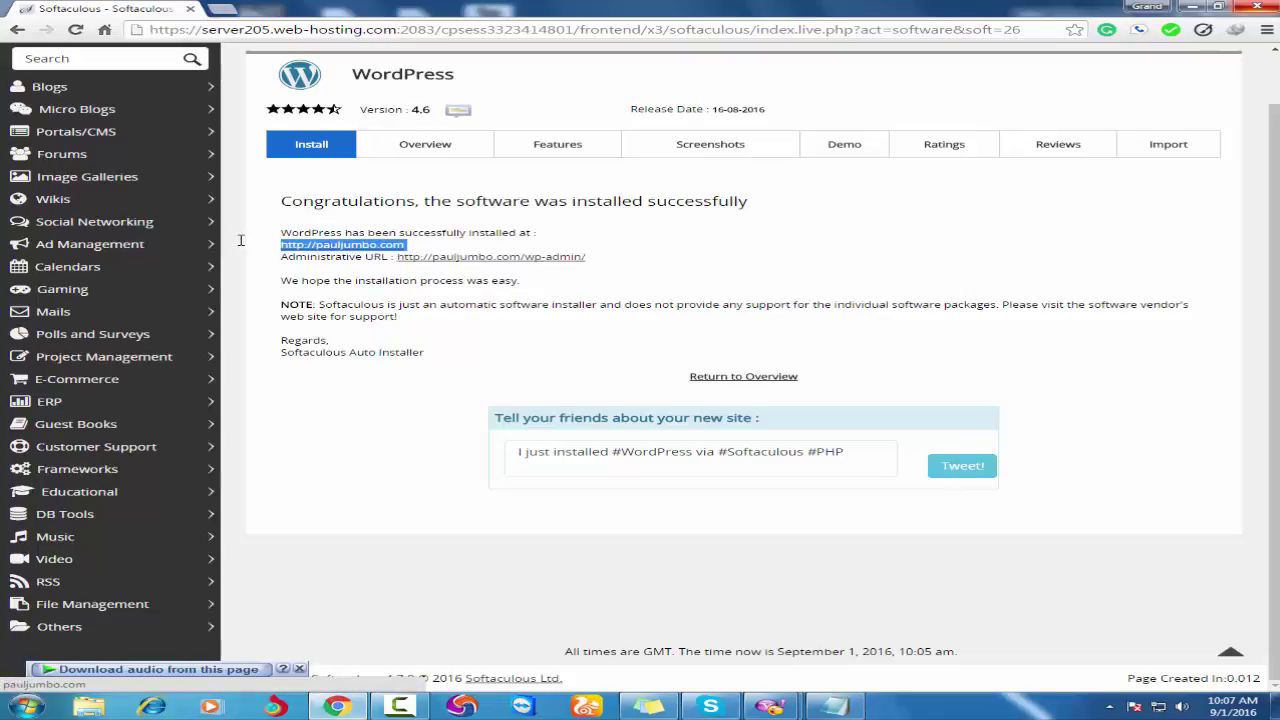
right_click(340, 248)
left_click(437, 256)
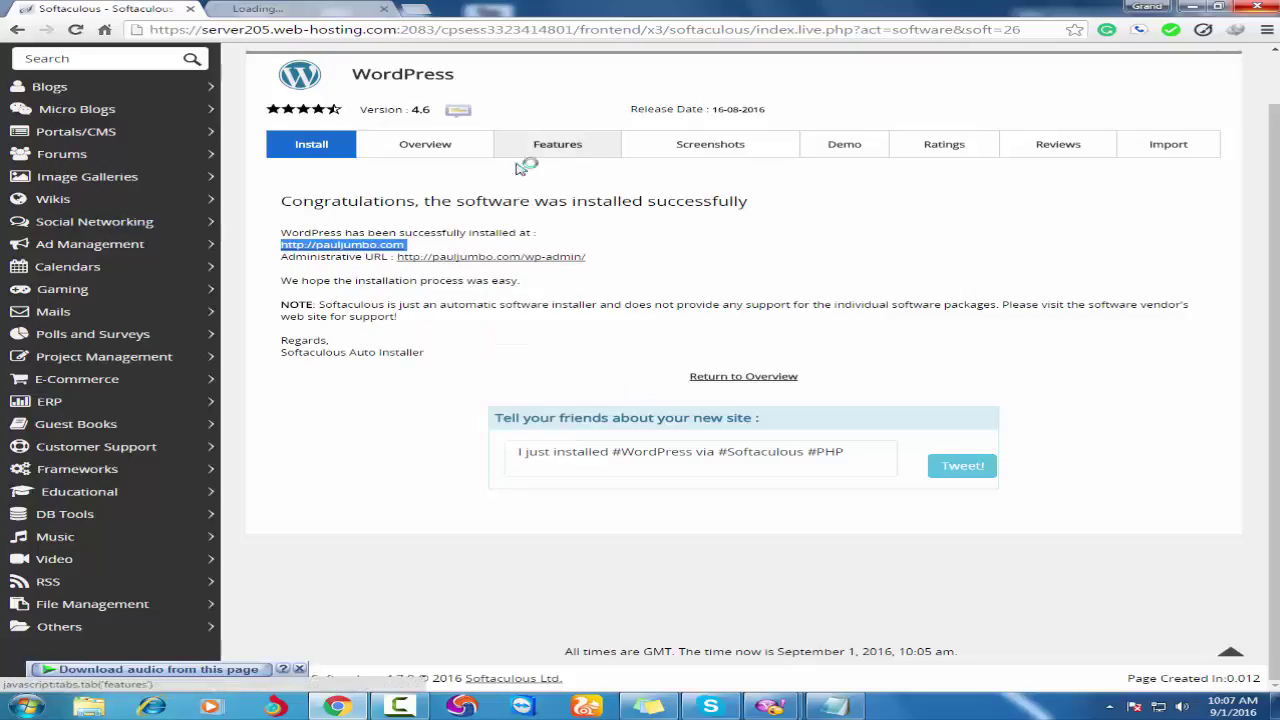
right_click(524, 263)
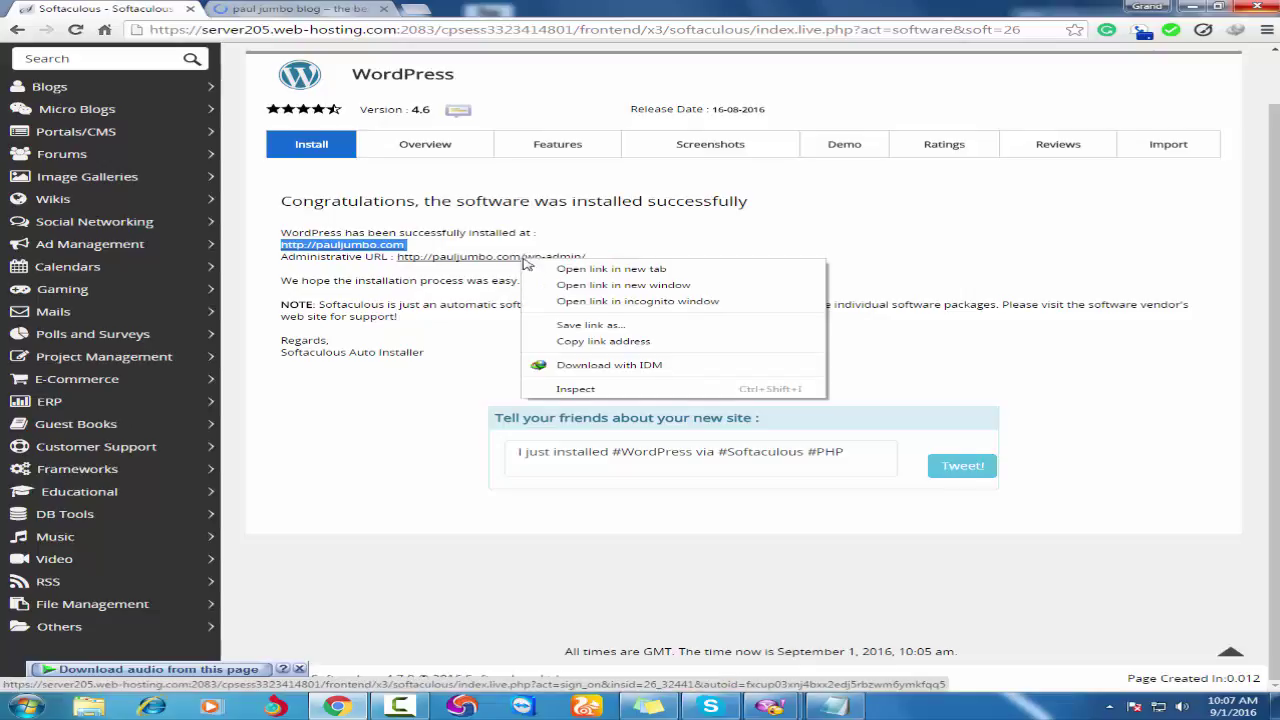
left_click(605, 275)
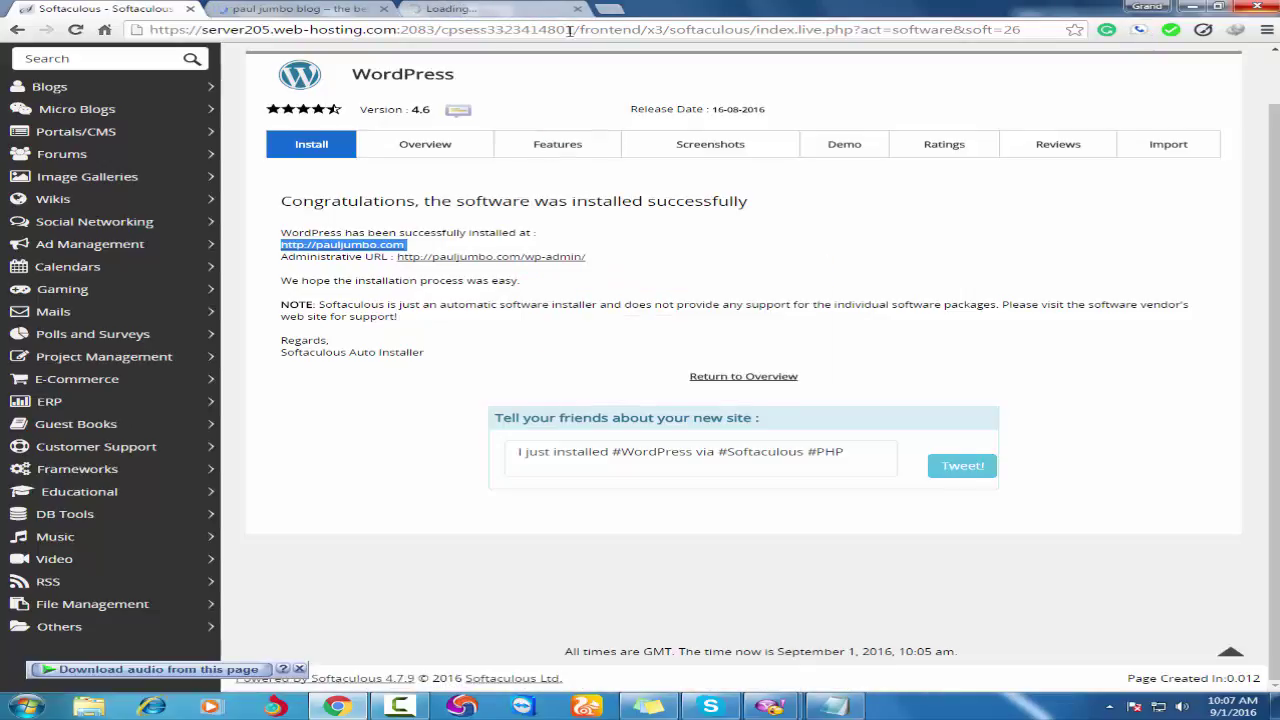
left_click(292, 10)
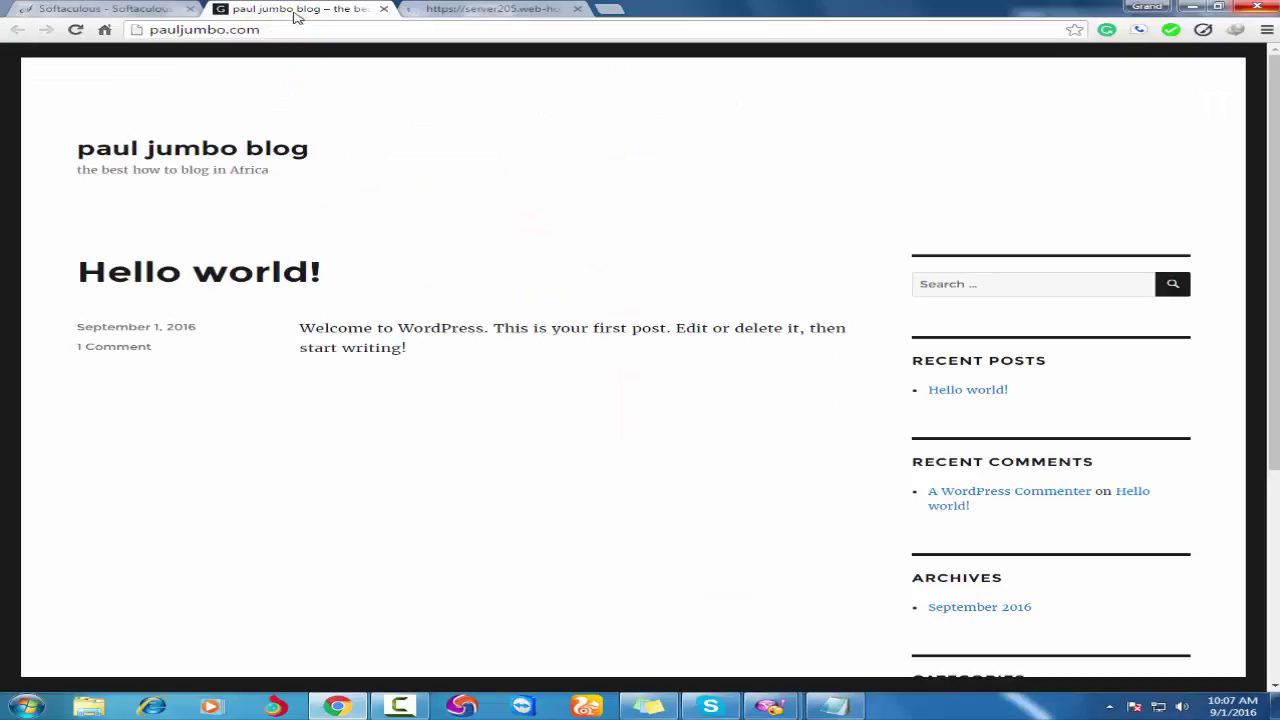
left_click(492, 9)
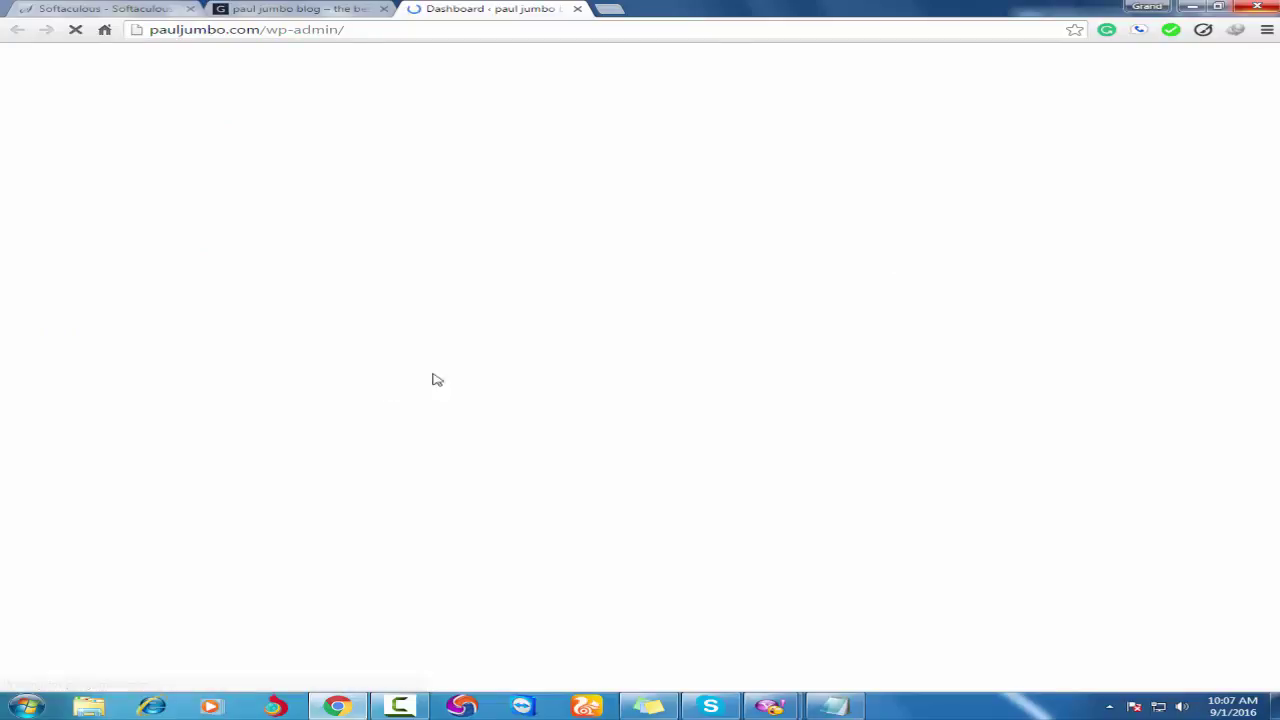
left_click(293, 9)
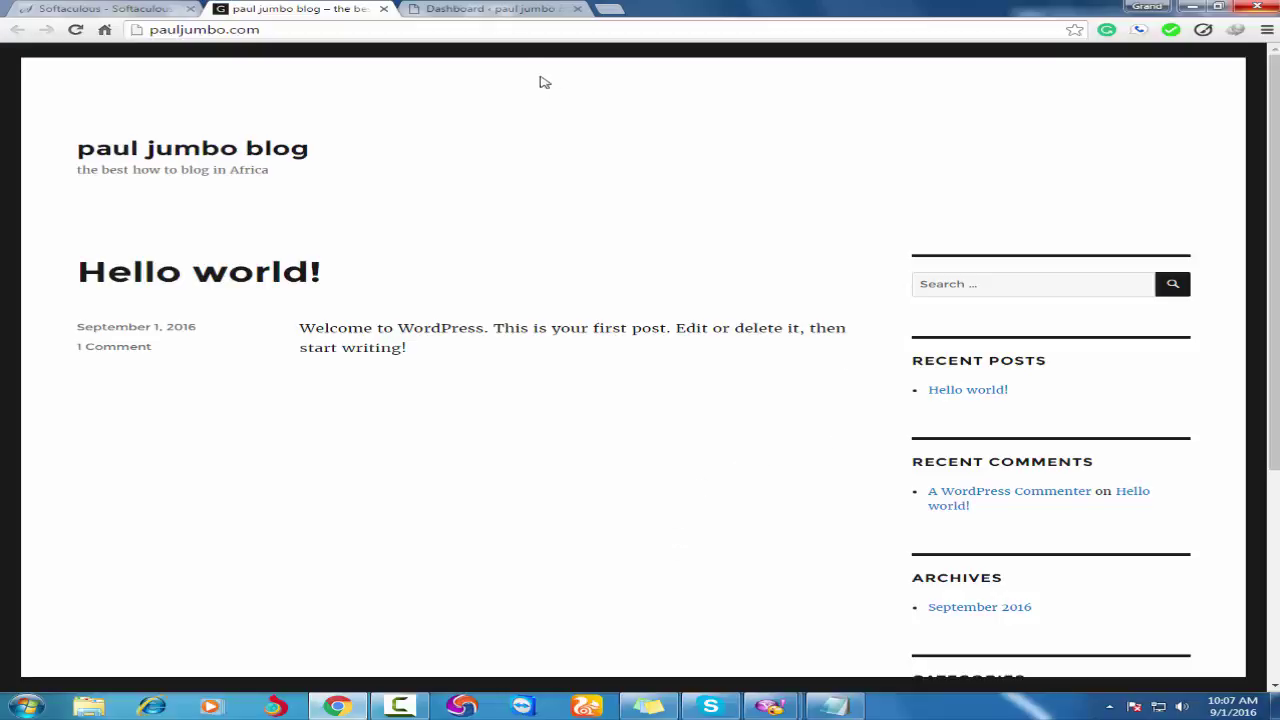
left_click(498, 11)
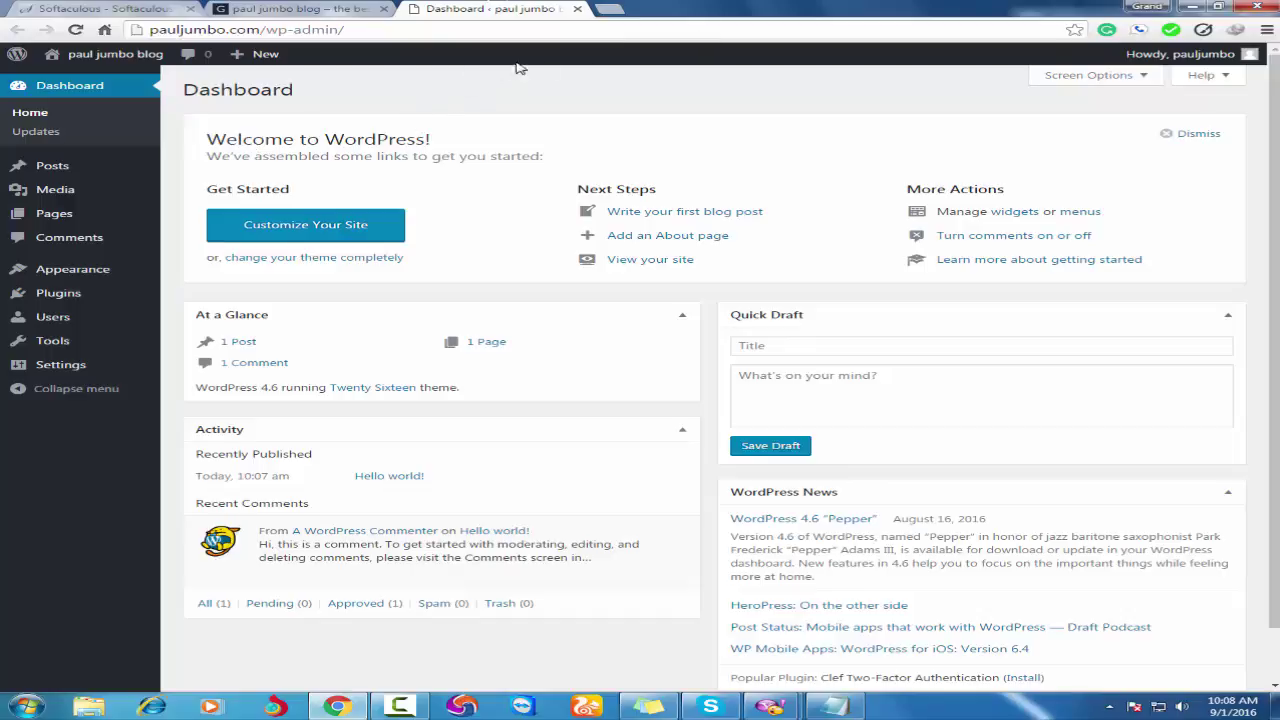
Search Google for 'lawyer wp theme' in a new tab.
left_click(612, 10)
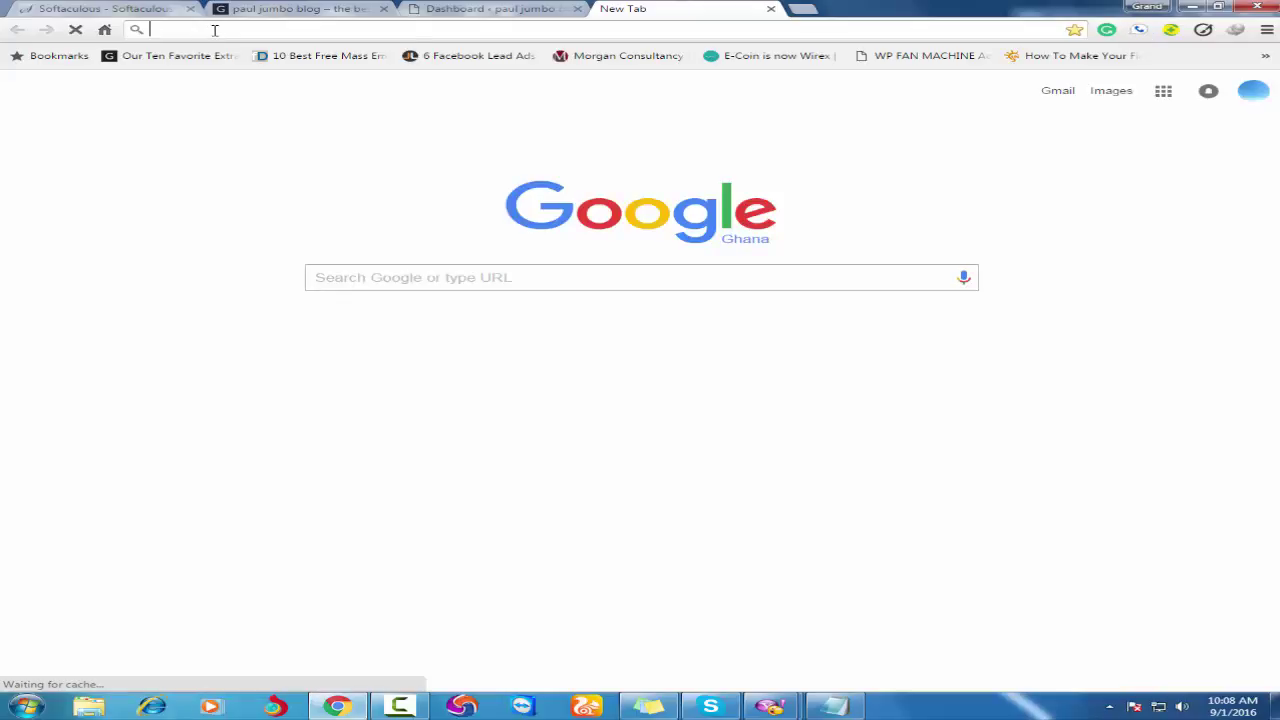
type("law")
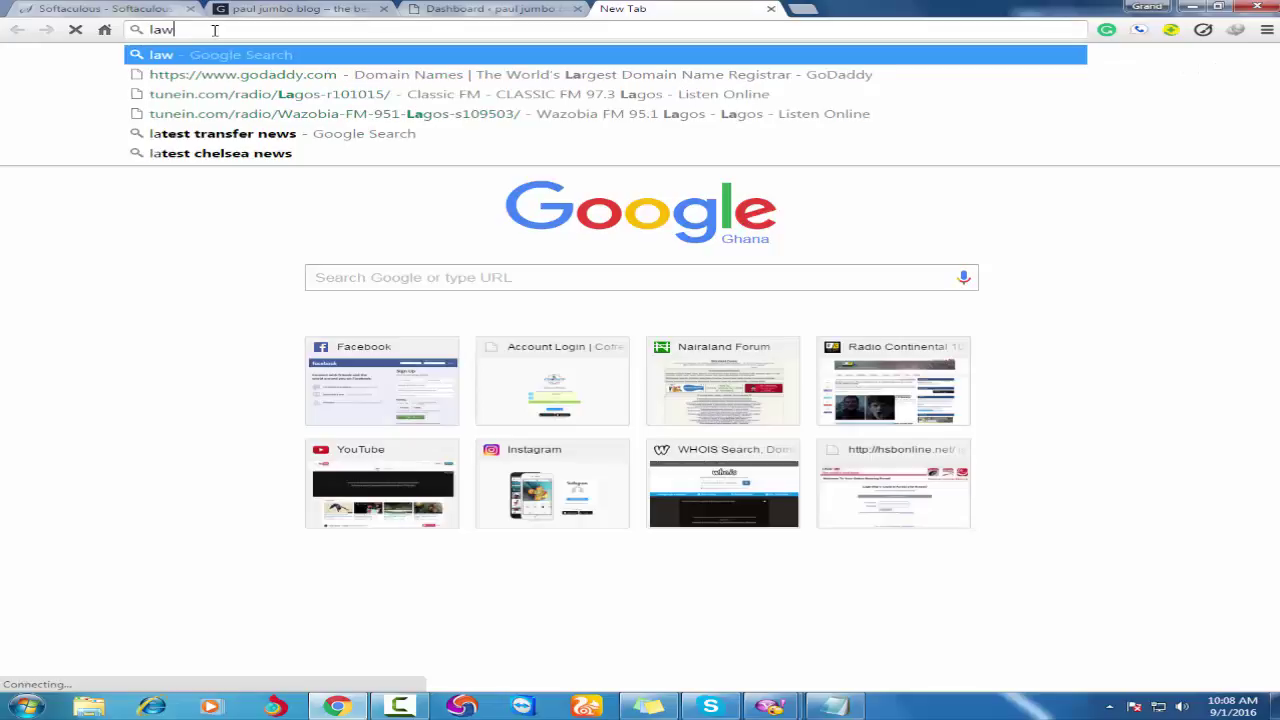
type("yer")
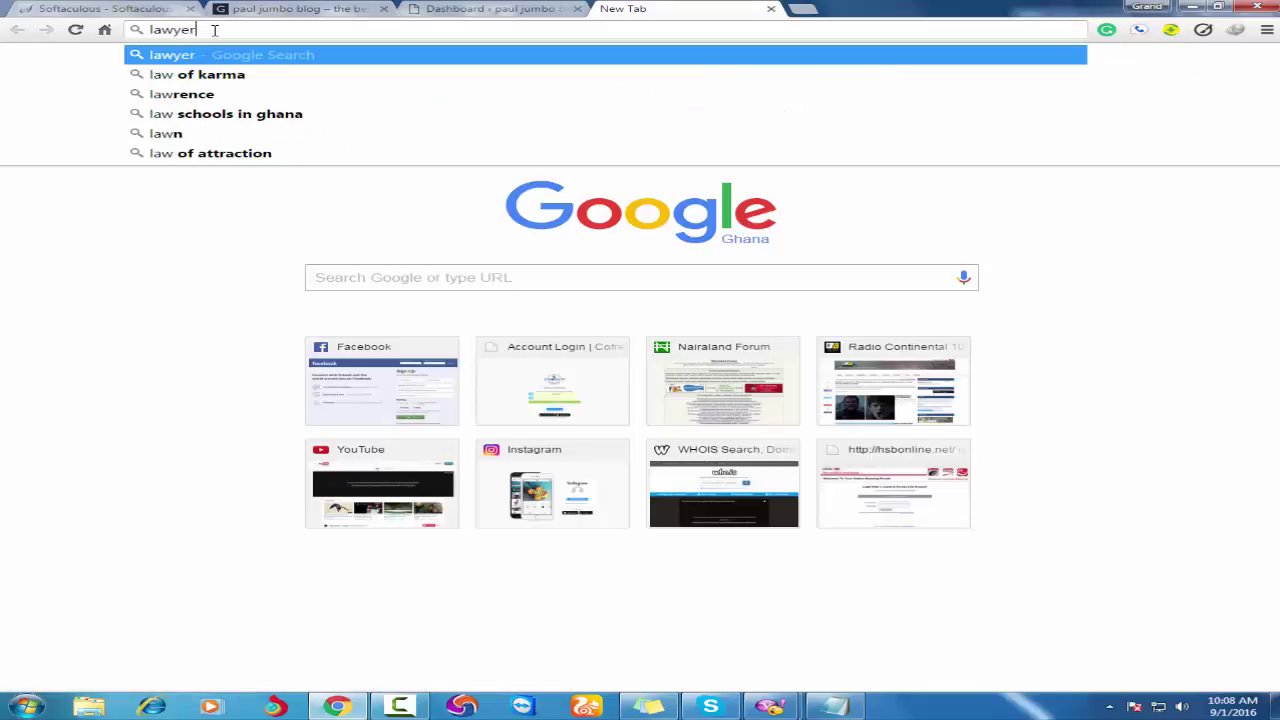
type(" wp ther")
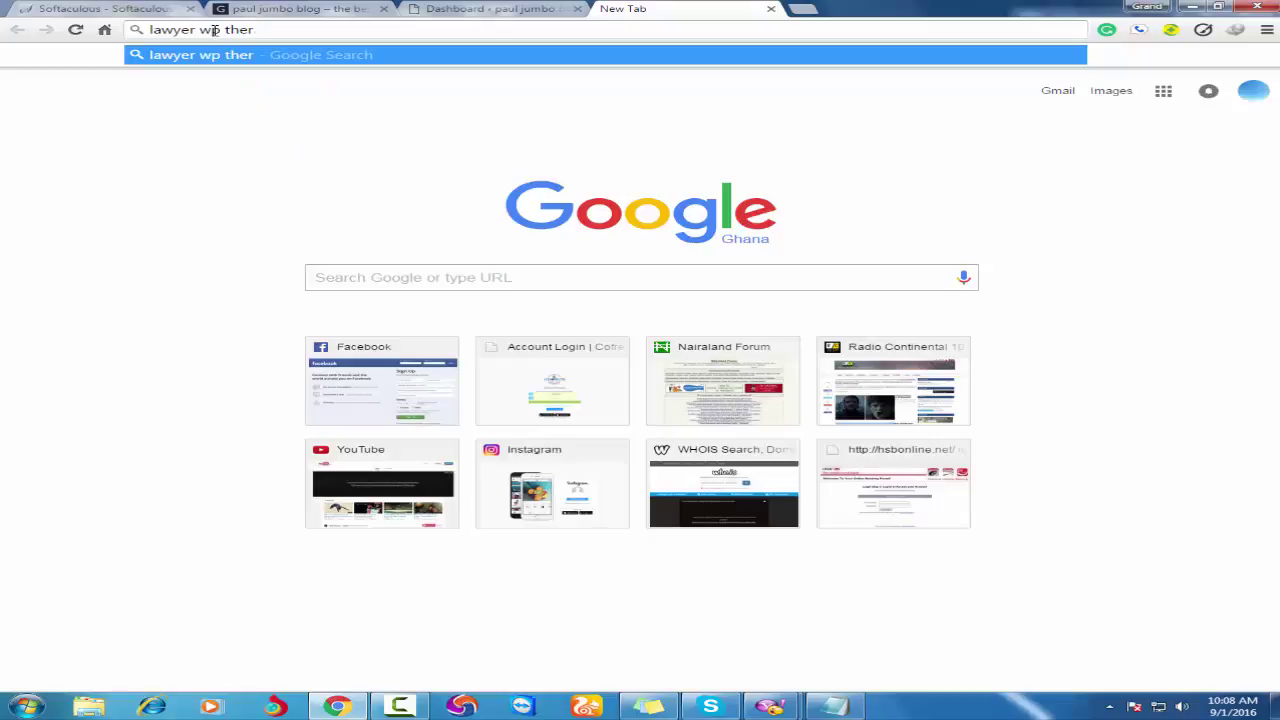
key("BackSpace")
type("me")
key("Return")
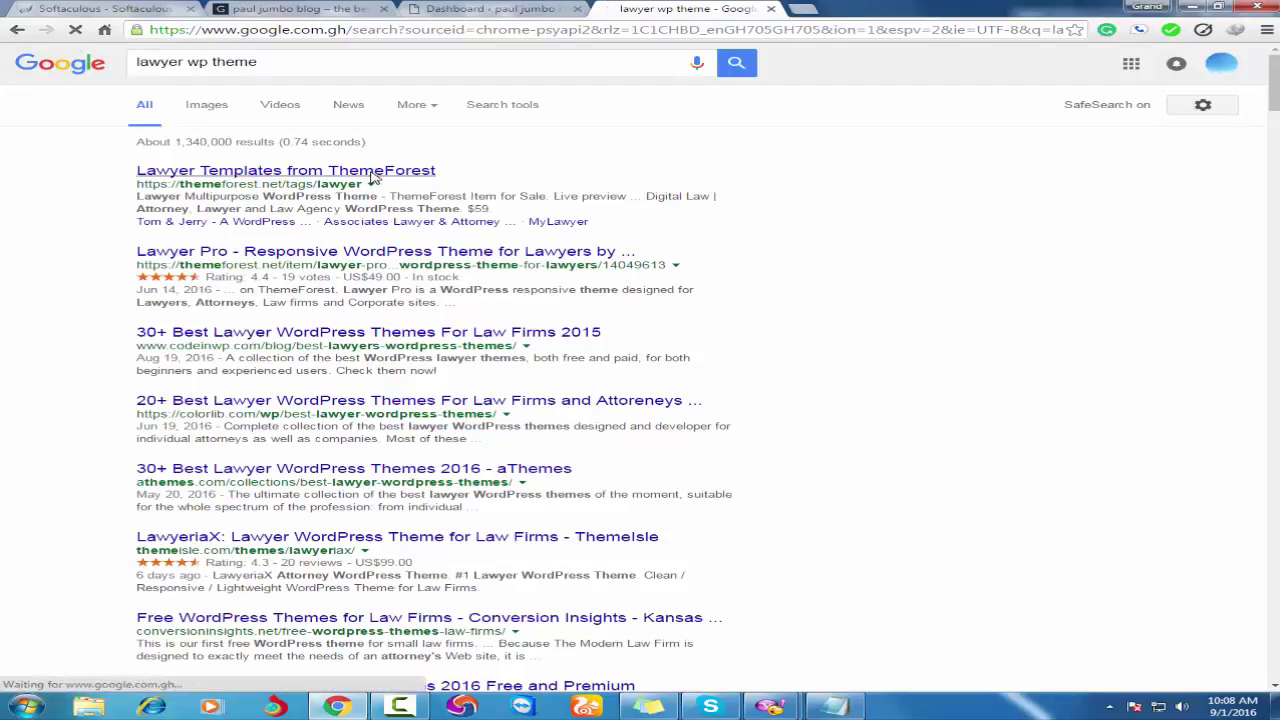
Browse ThemeForest's lawyer templates result, then return to the WordPress dashboard.
left_click(575, 400)
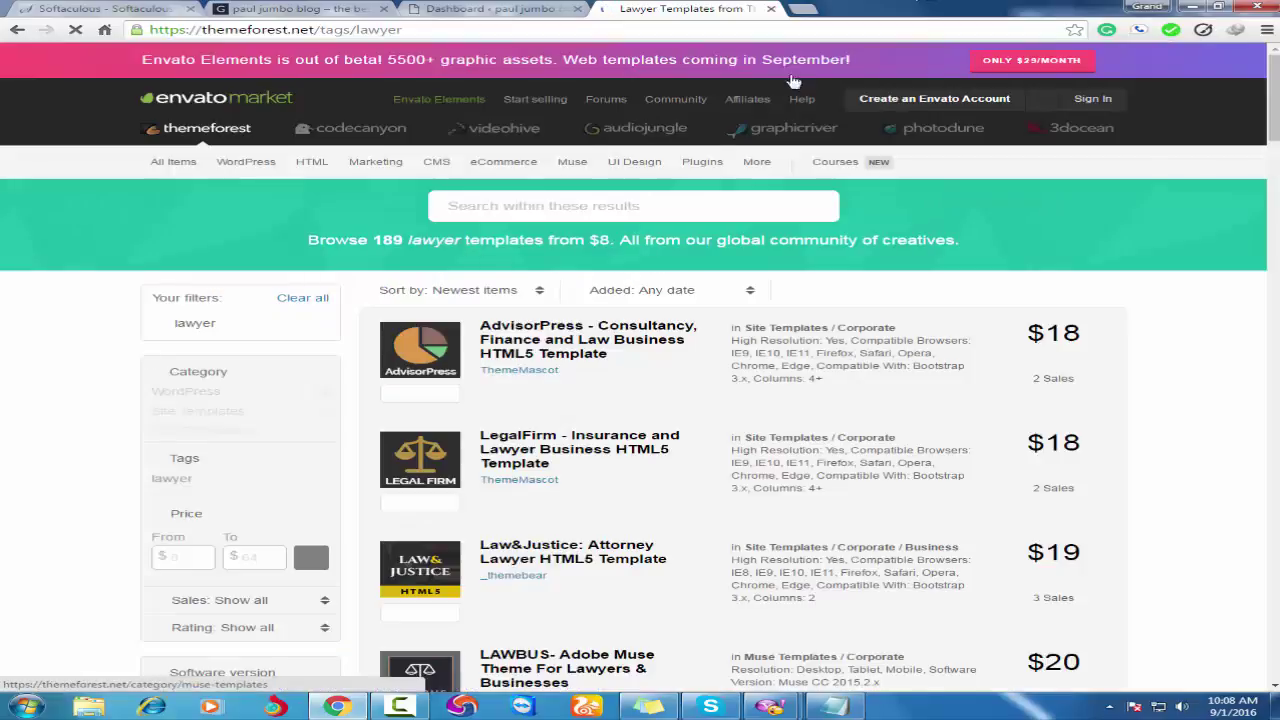
scroll(625, 466, "down", 4)
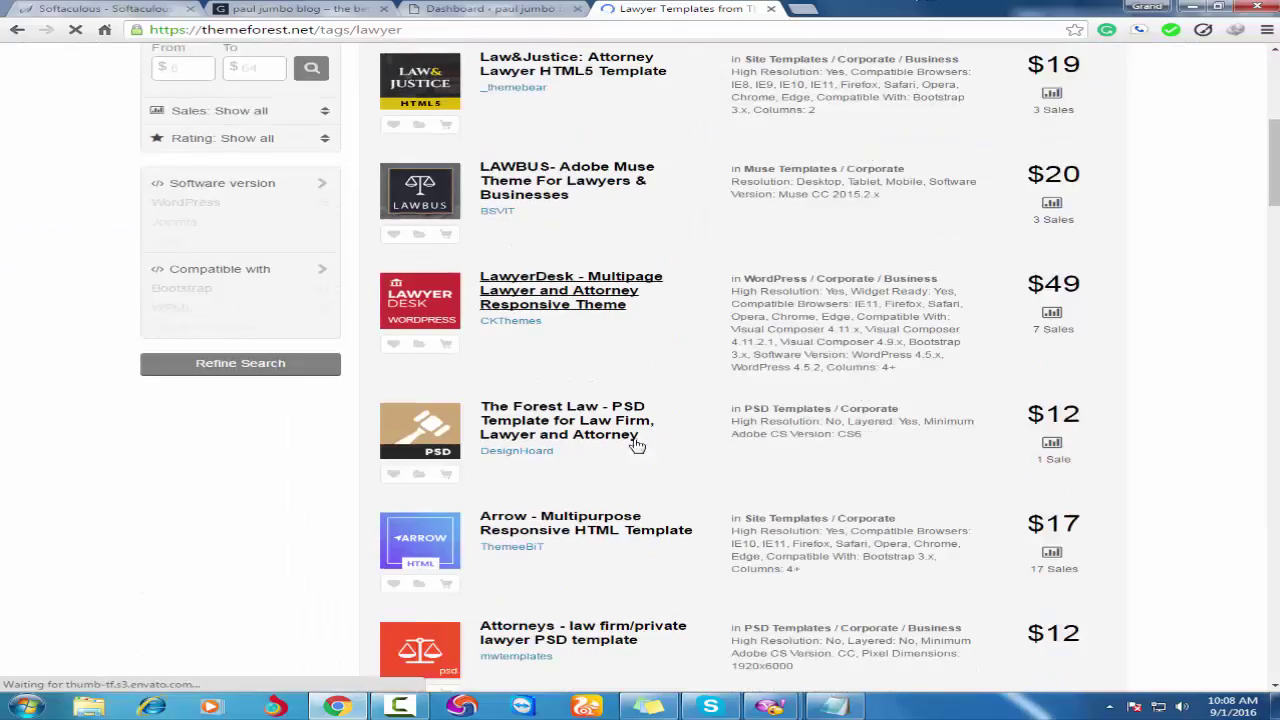
scroll(634, 443, "up", 5)
left_click(470, 8)
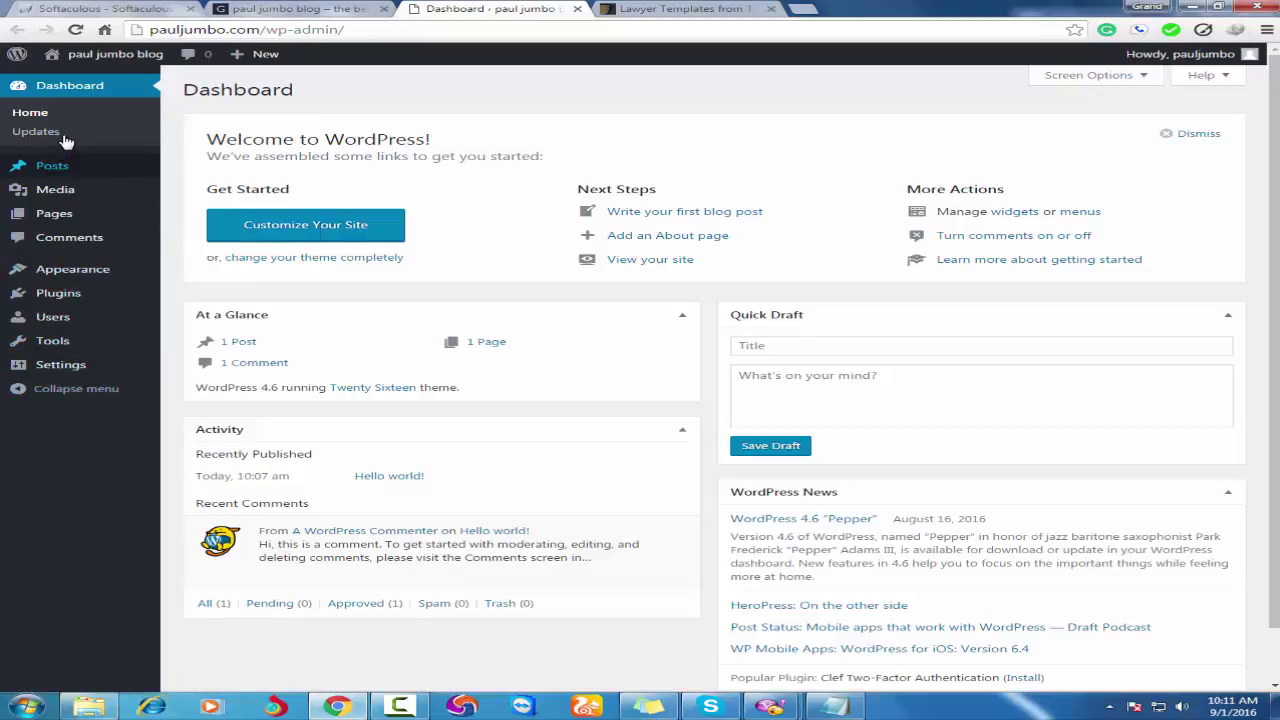
Go to Appearance > Themes > Add New, then switch to the ThemeForest lawyer templates tab.
mouse_move(38, 176)
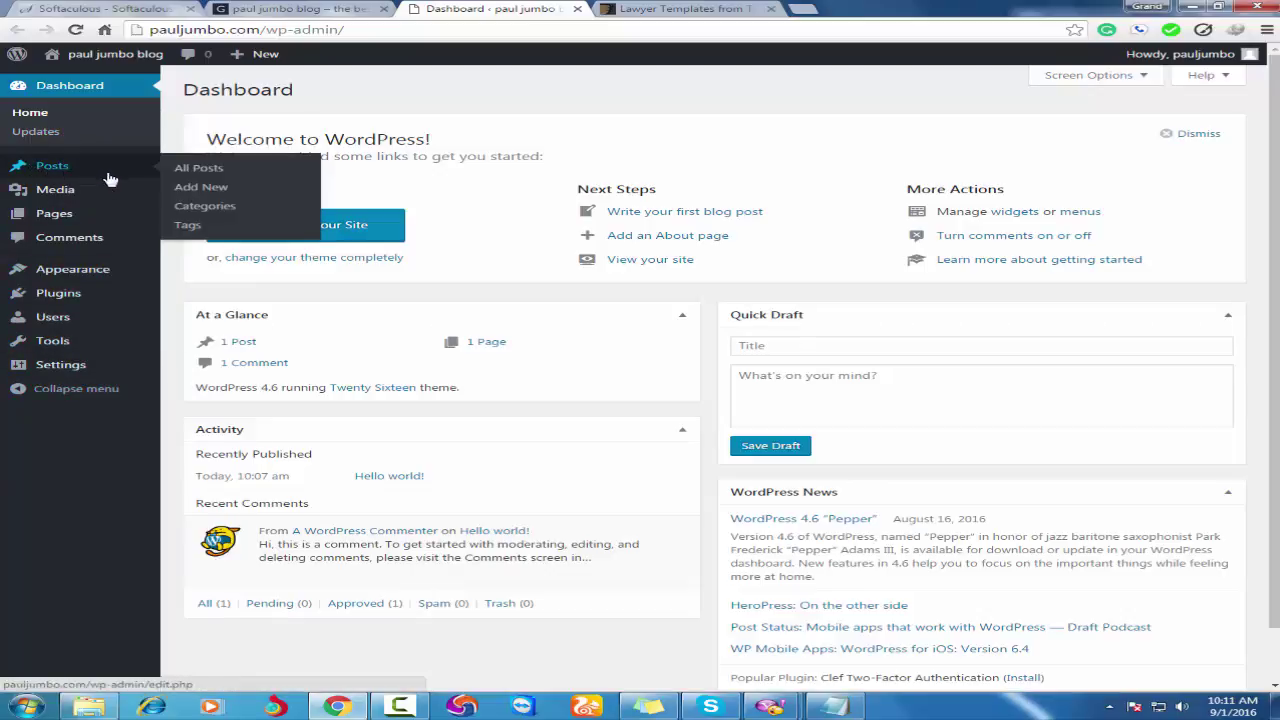
mouse_move(66, 280)
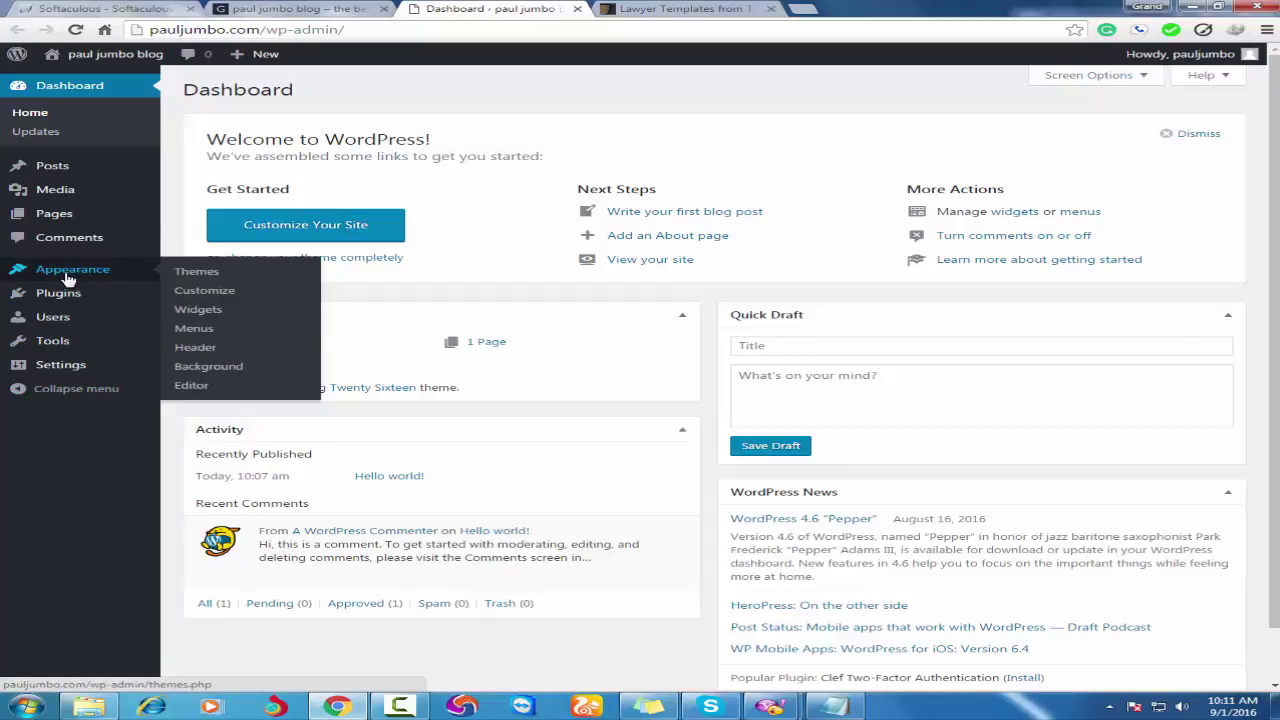
left_click(205, 273)
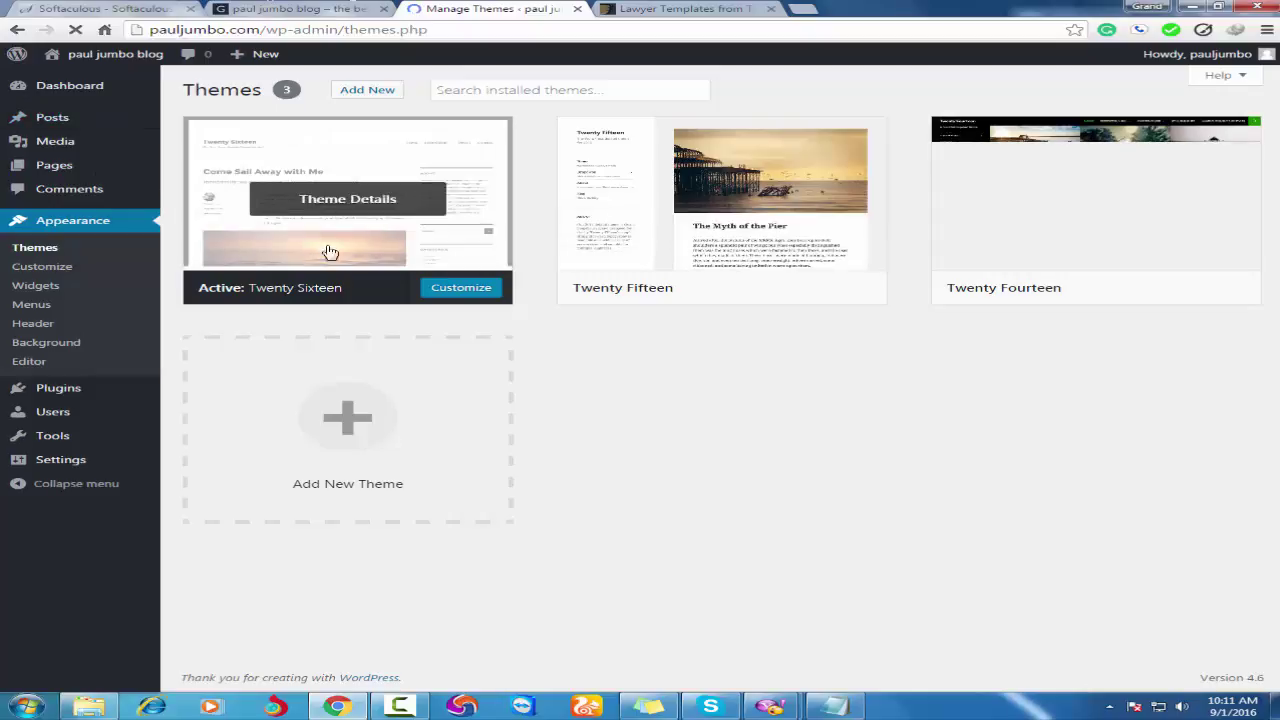
left_click(368, 91)
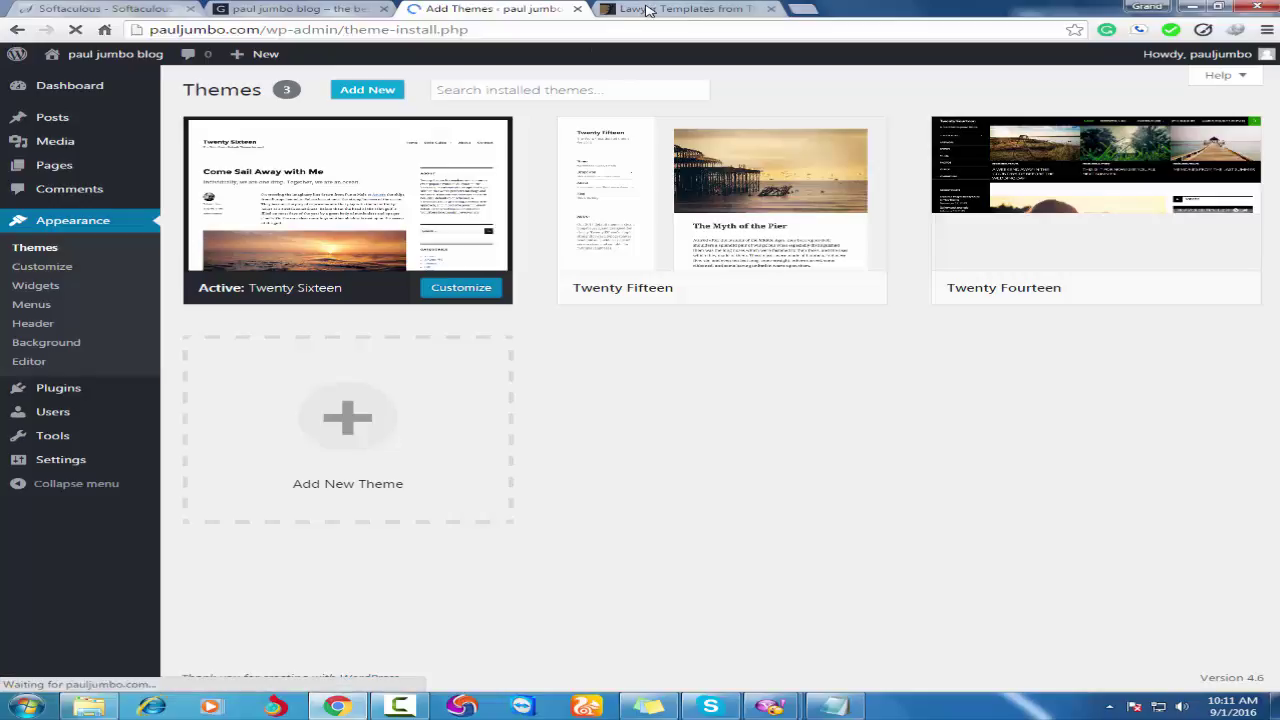
left_click(633, 12)
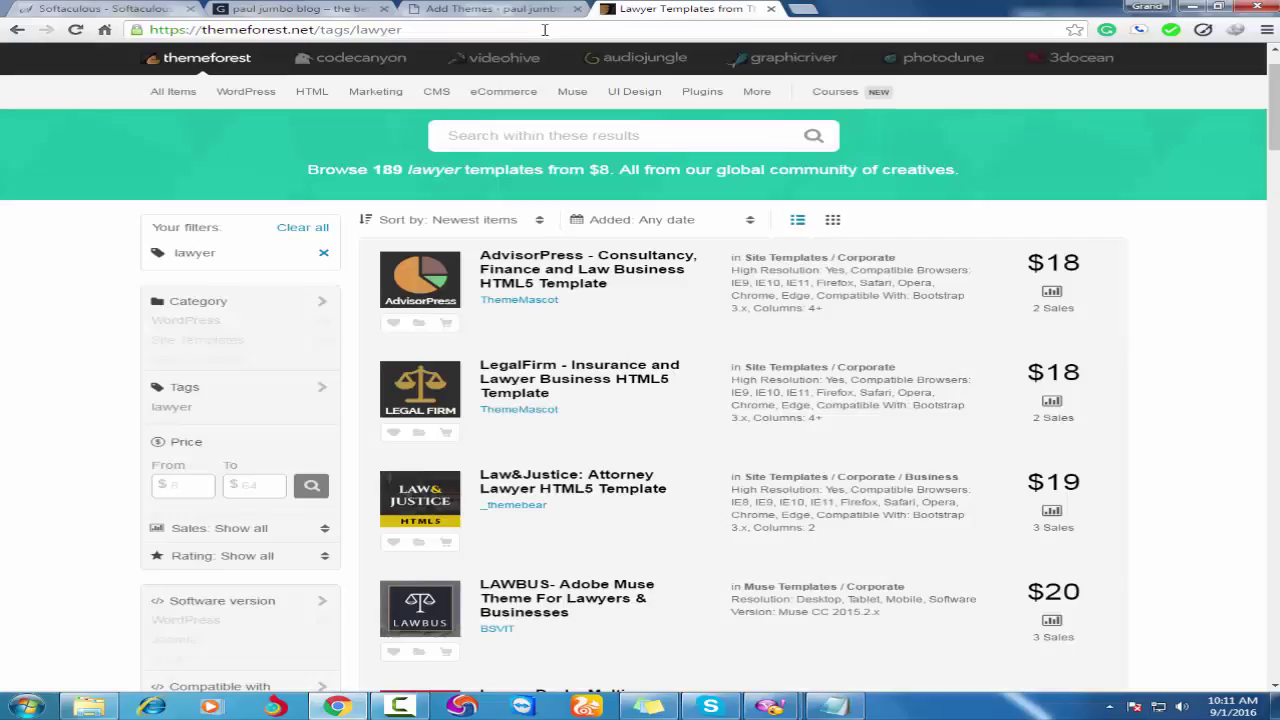
Search Google for 'genesis wp theme', then go back to the WordPress Add Themes tab.
left_click(544, 30)
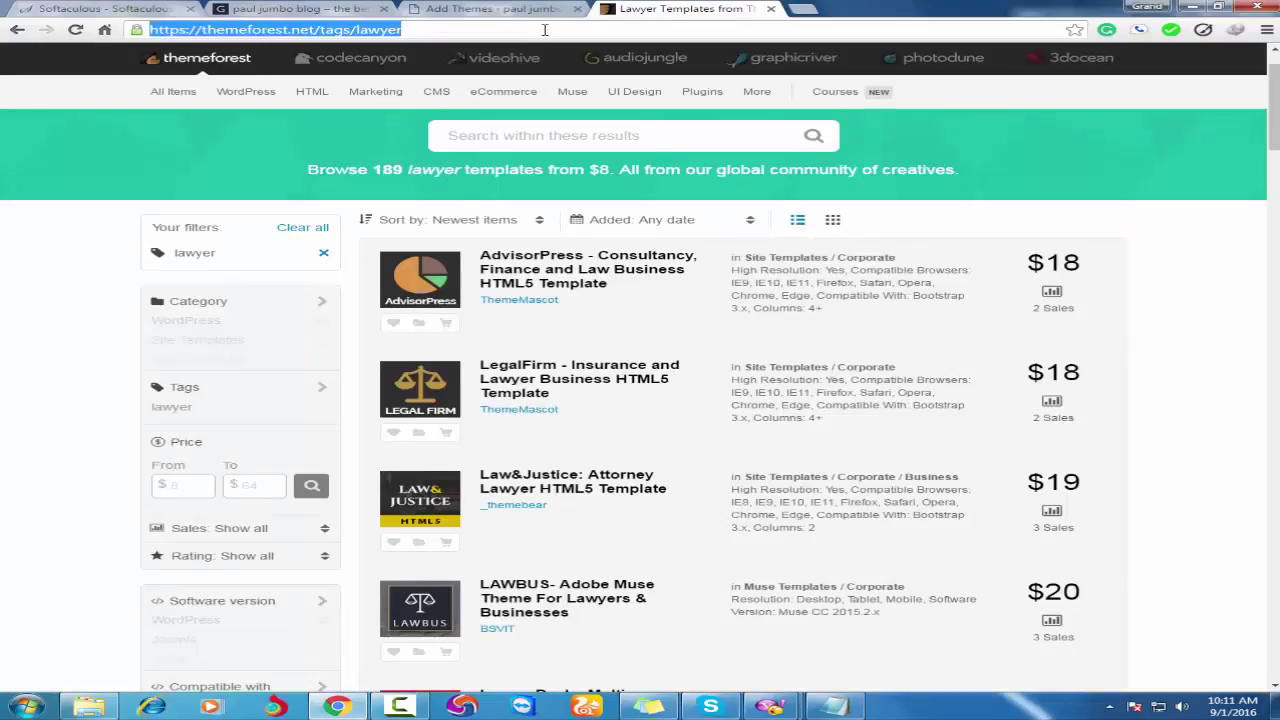
type("ge")
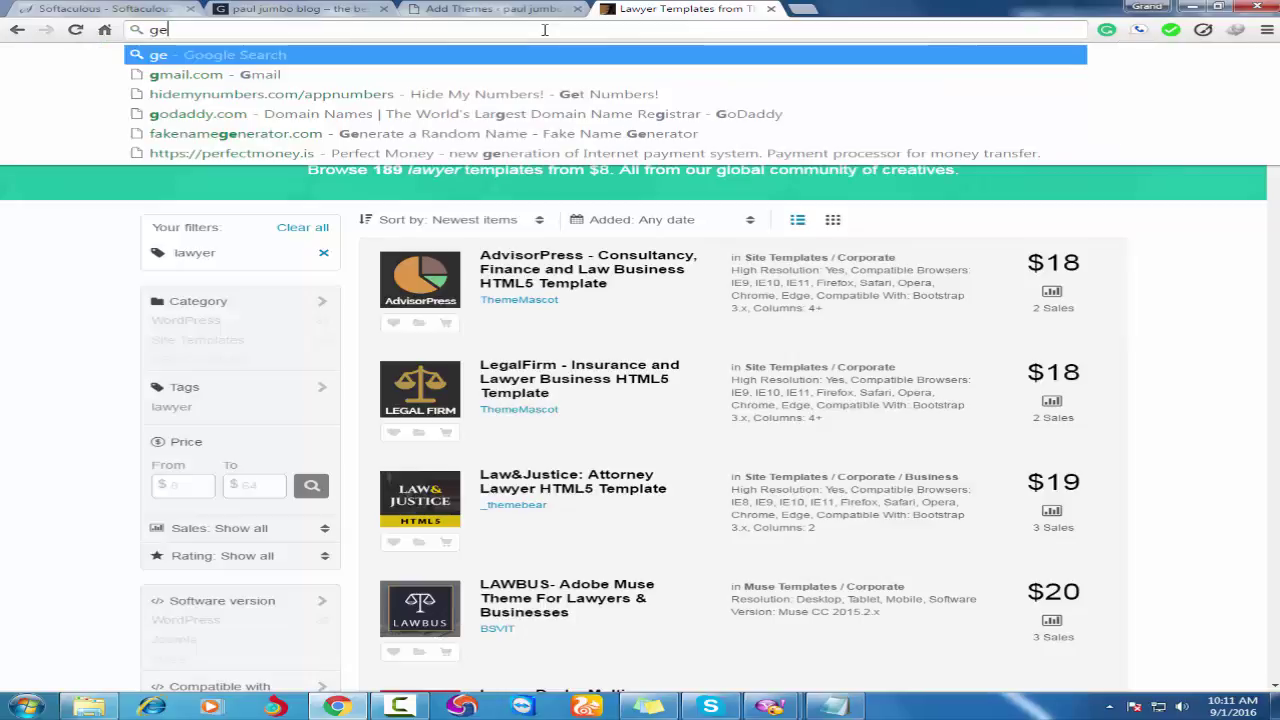
type("nesis")
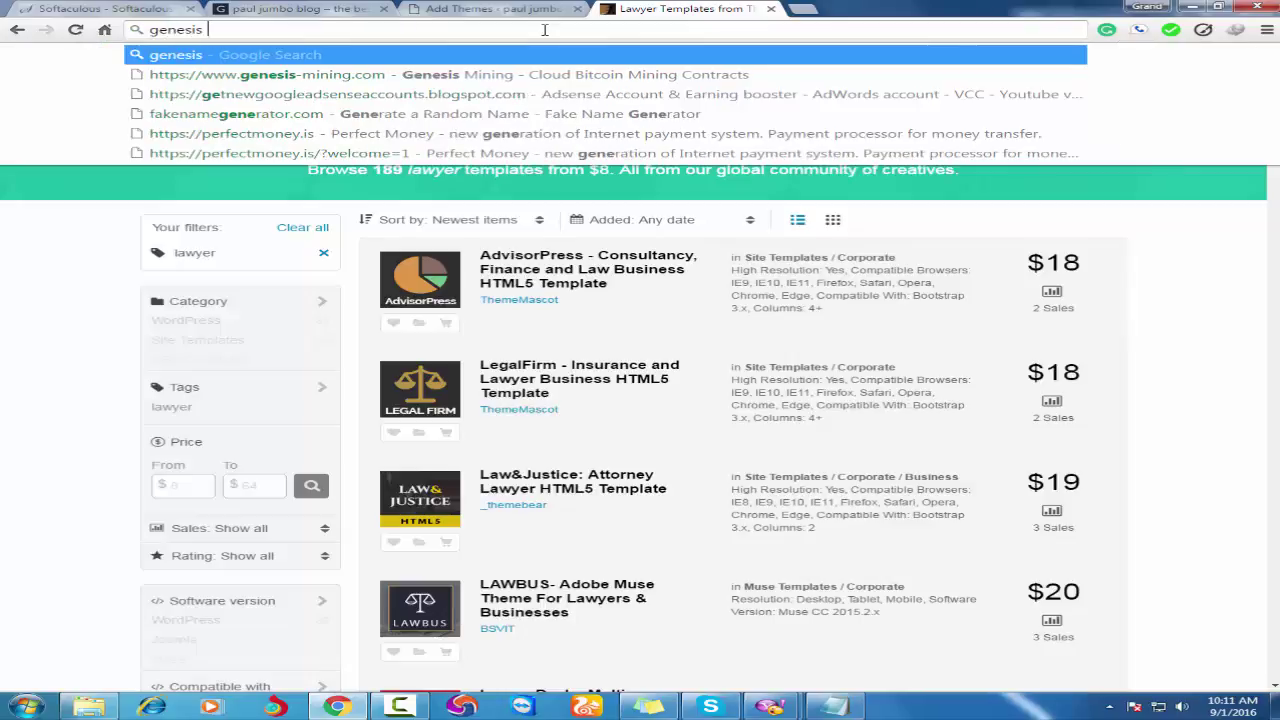
type(" wp them")
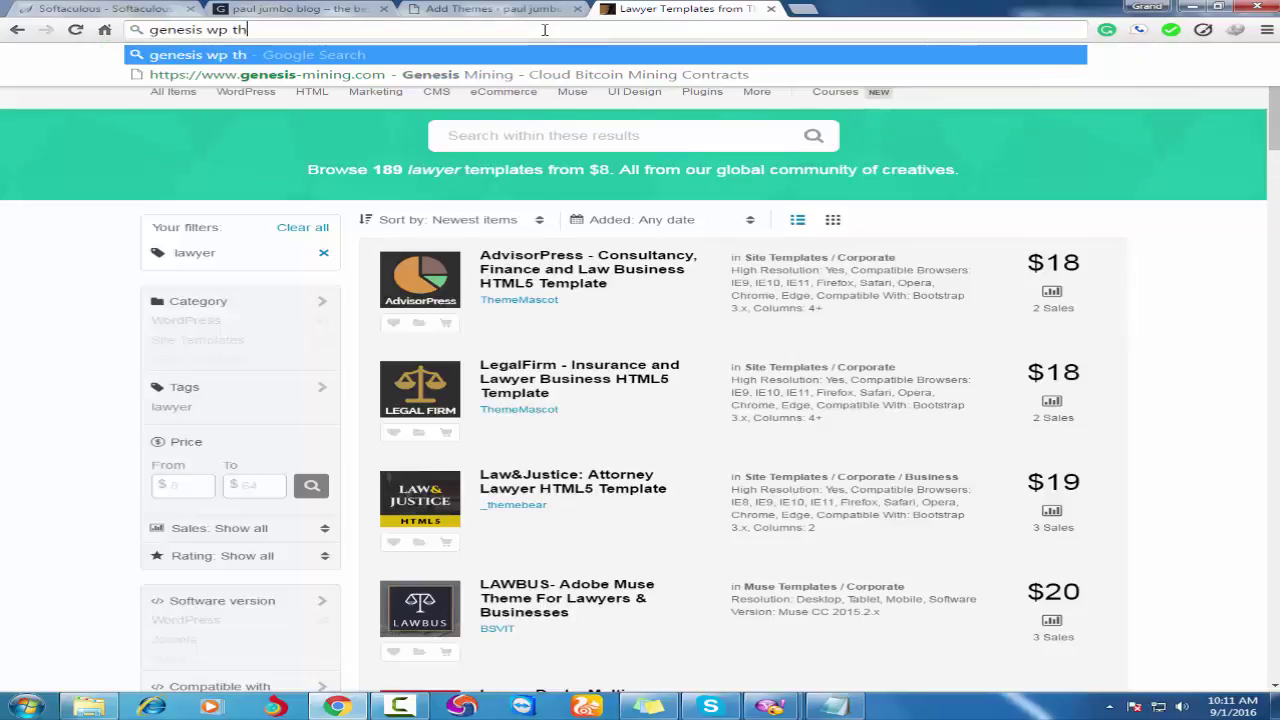
type("e")
key("Return")
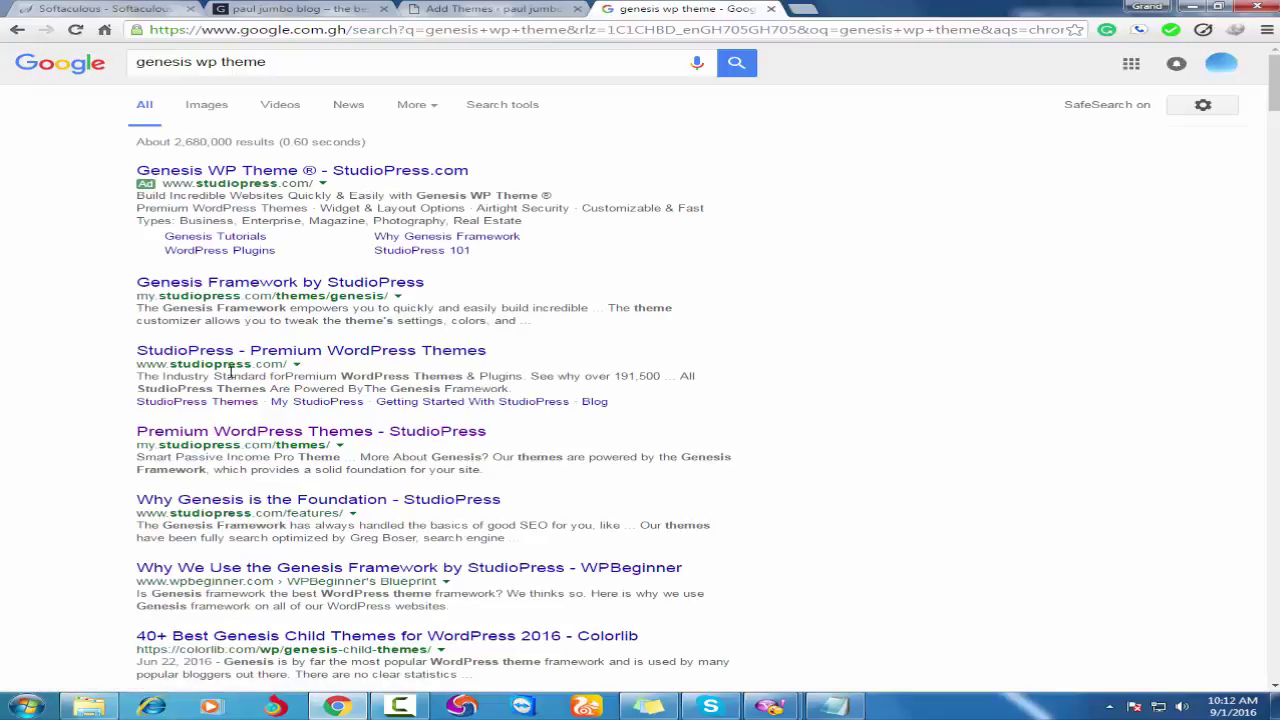
left_click(474, 8)
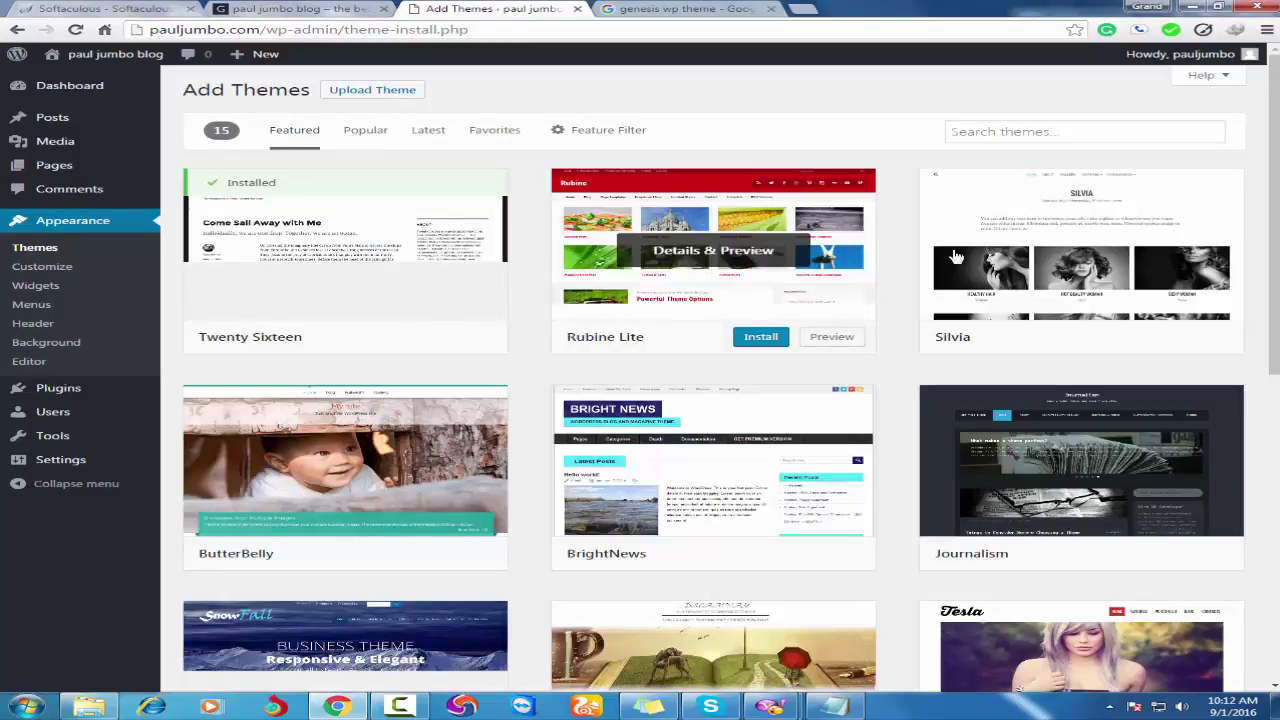
Upload genesis.zip as a theme, install it and activate Genesis.
left_click(366, 90)
left_click(571, 218)
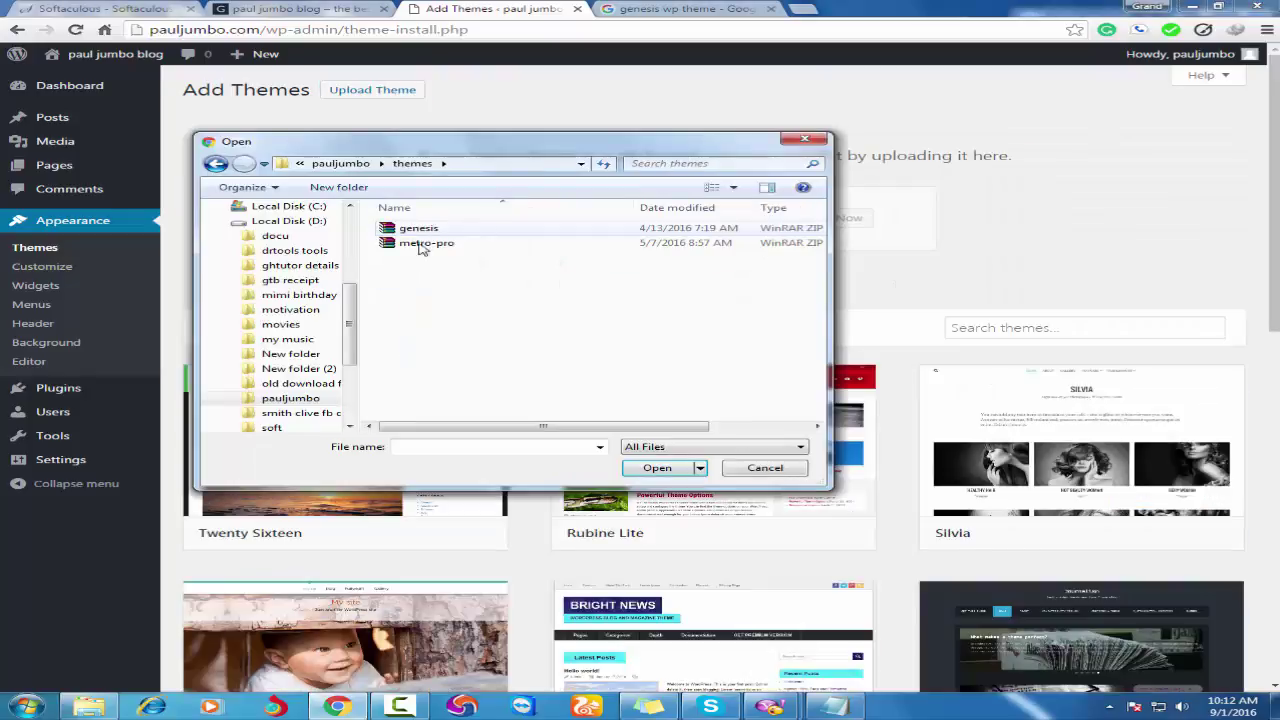
left_click(418, 229)
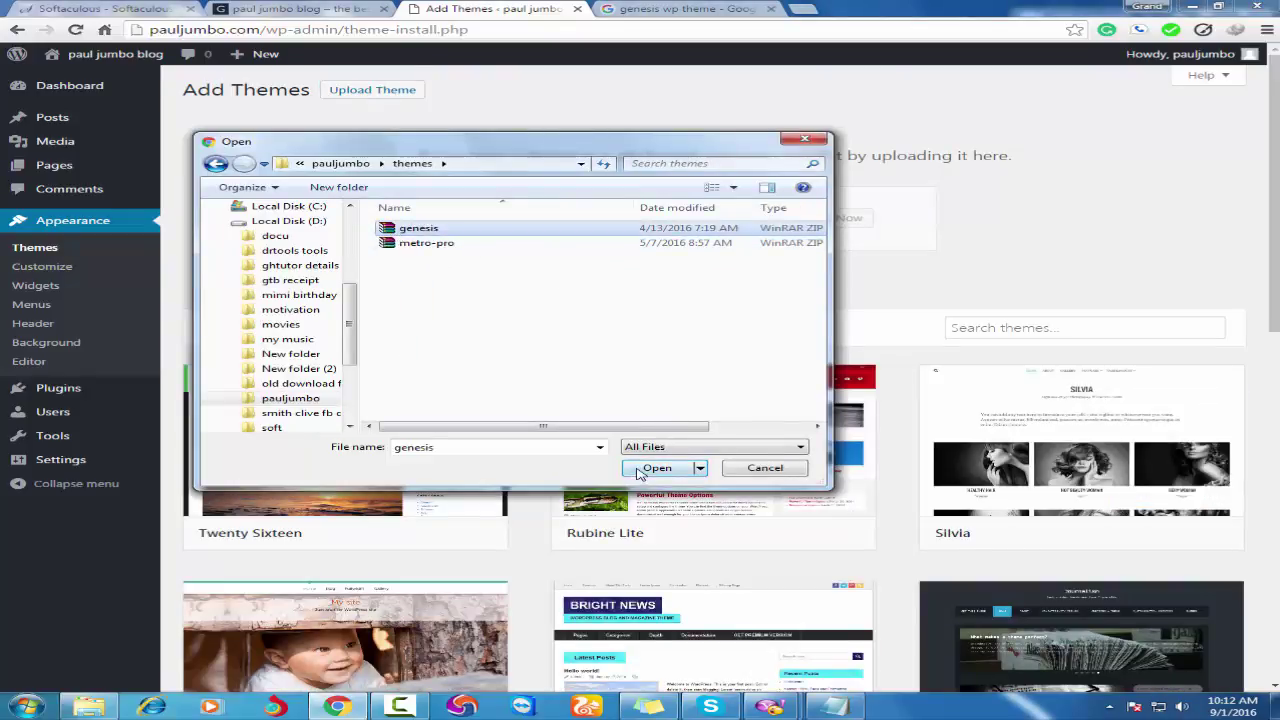
left_click(657, 468)
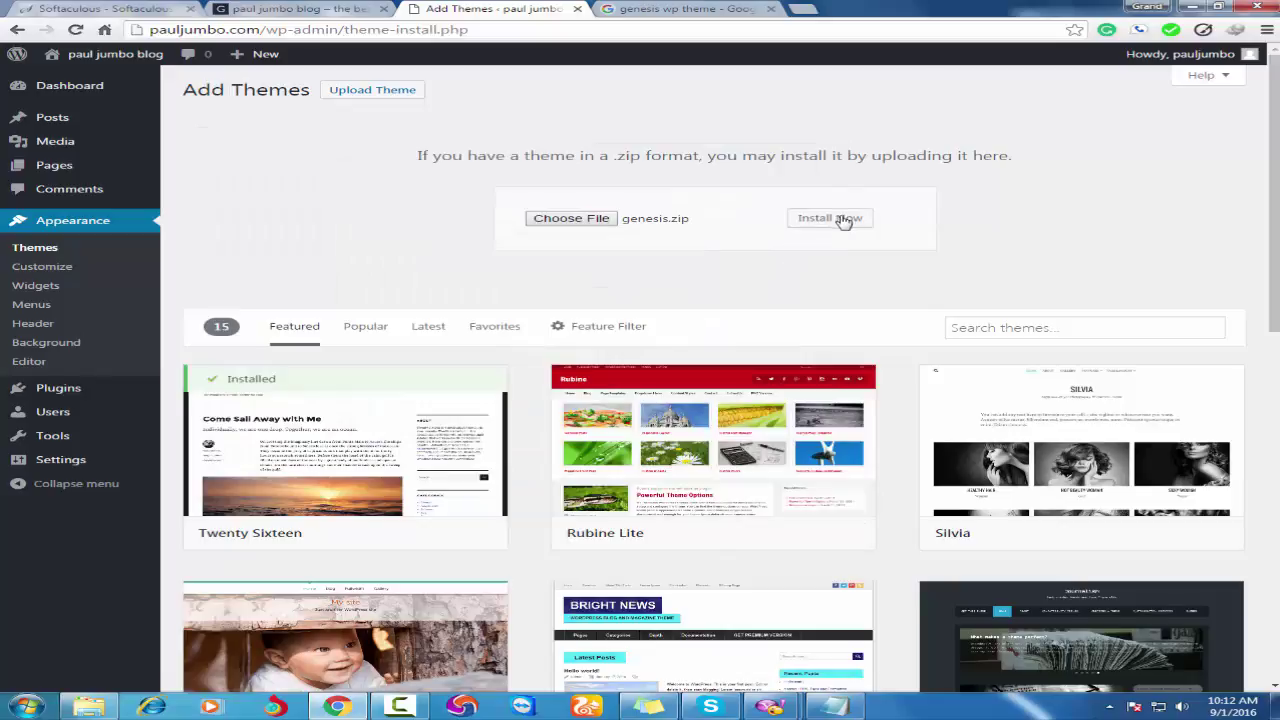
left_click(843, 221)
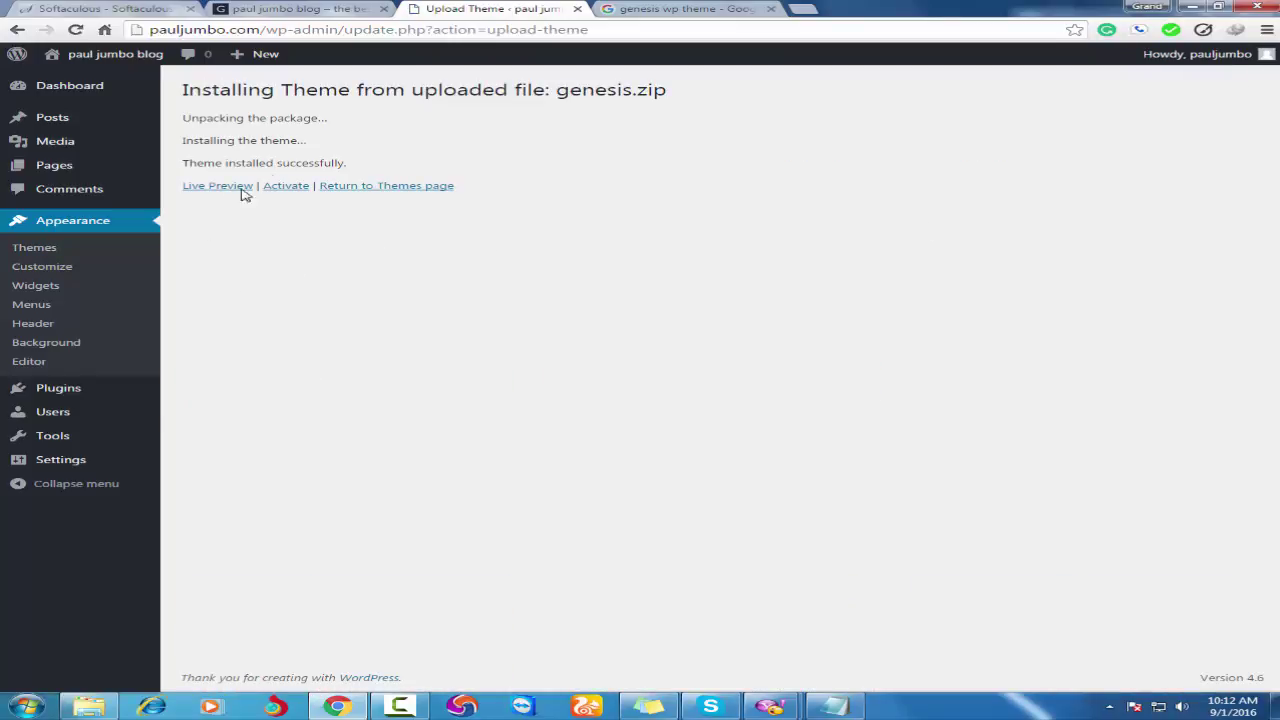
left_click(283, 187)
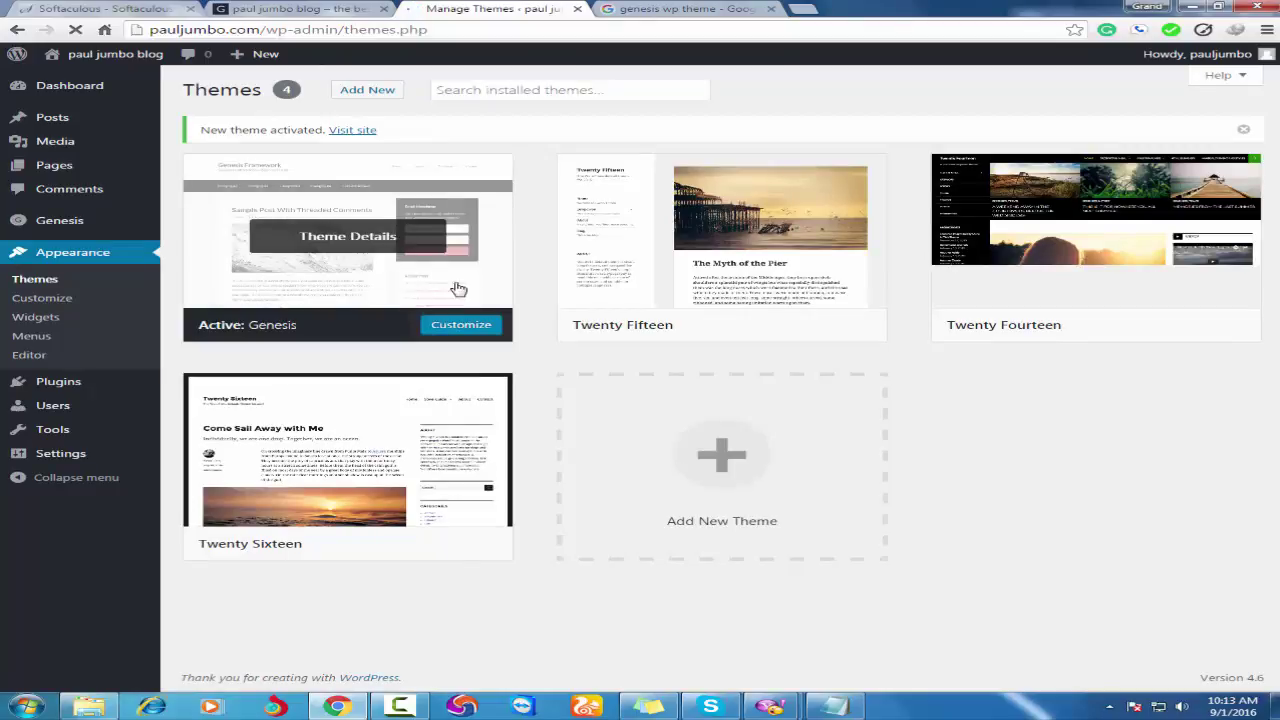
Reload the live blog to check the Genesis design, then return to the Add Themes page.
left_click(295, 10)
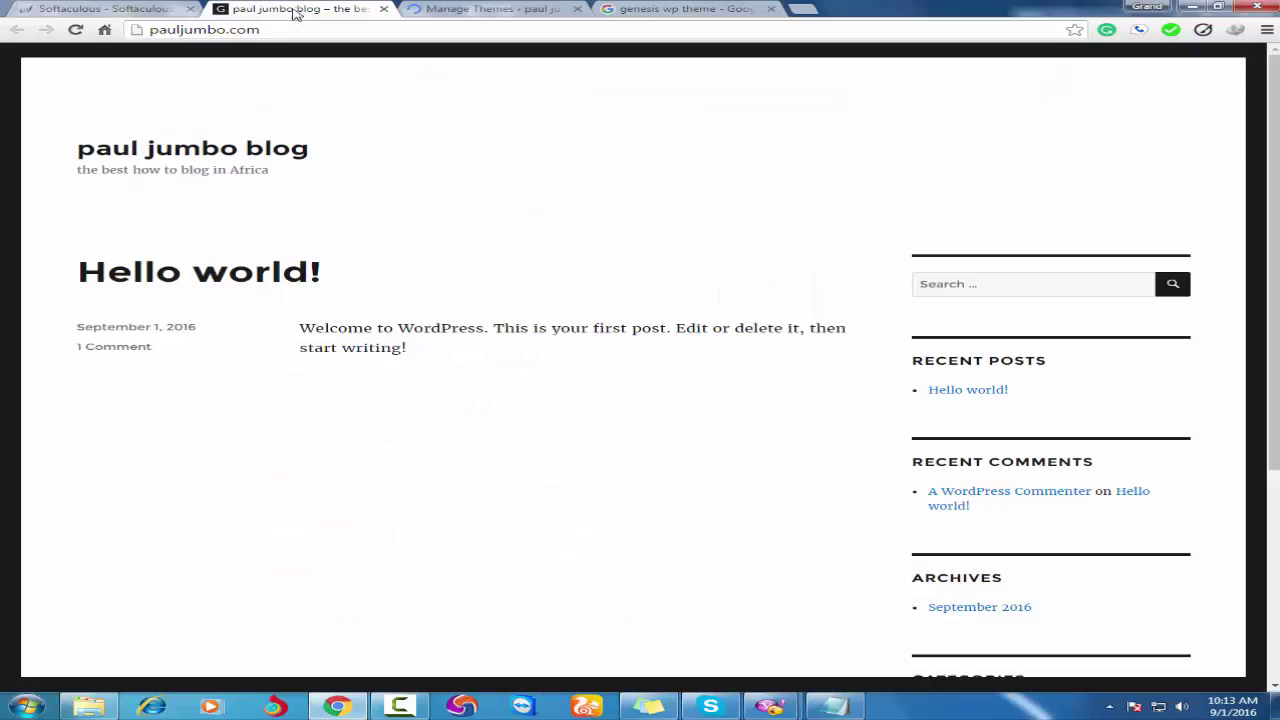
left_click(180, 158)
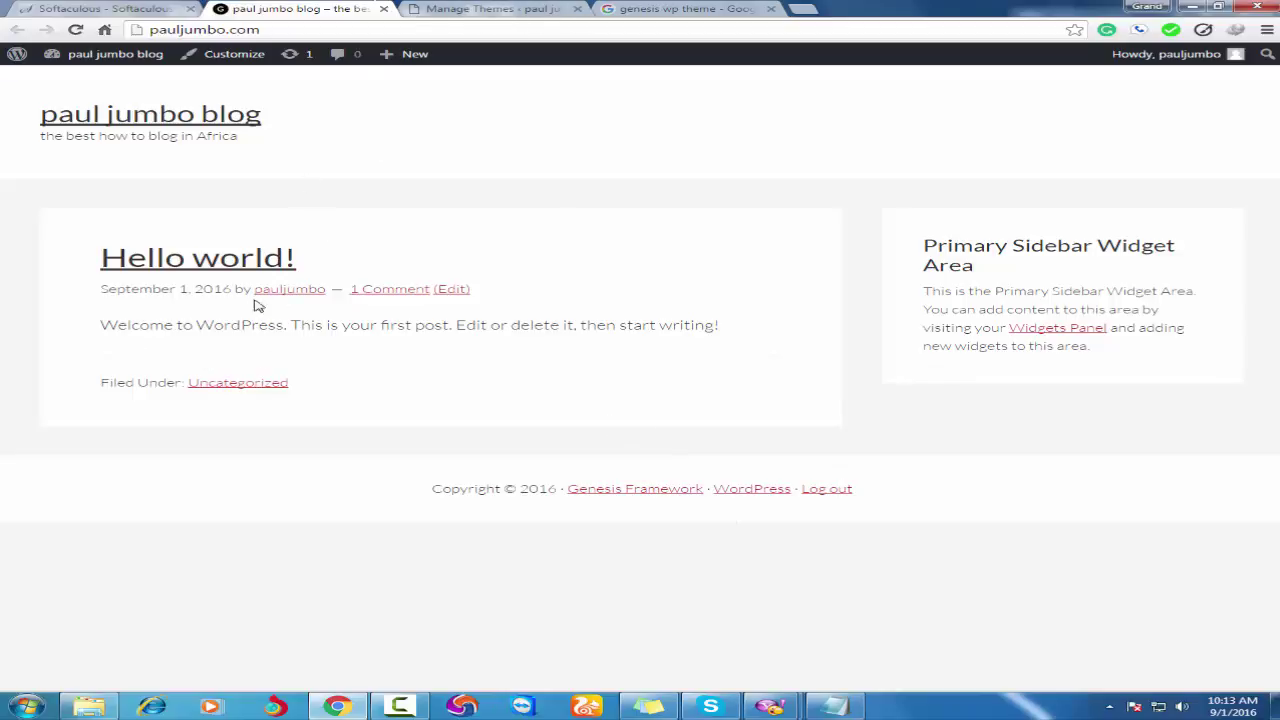
left_click(488, 10)
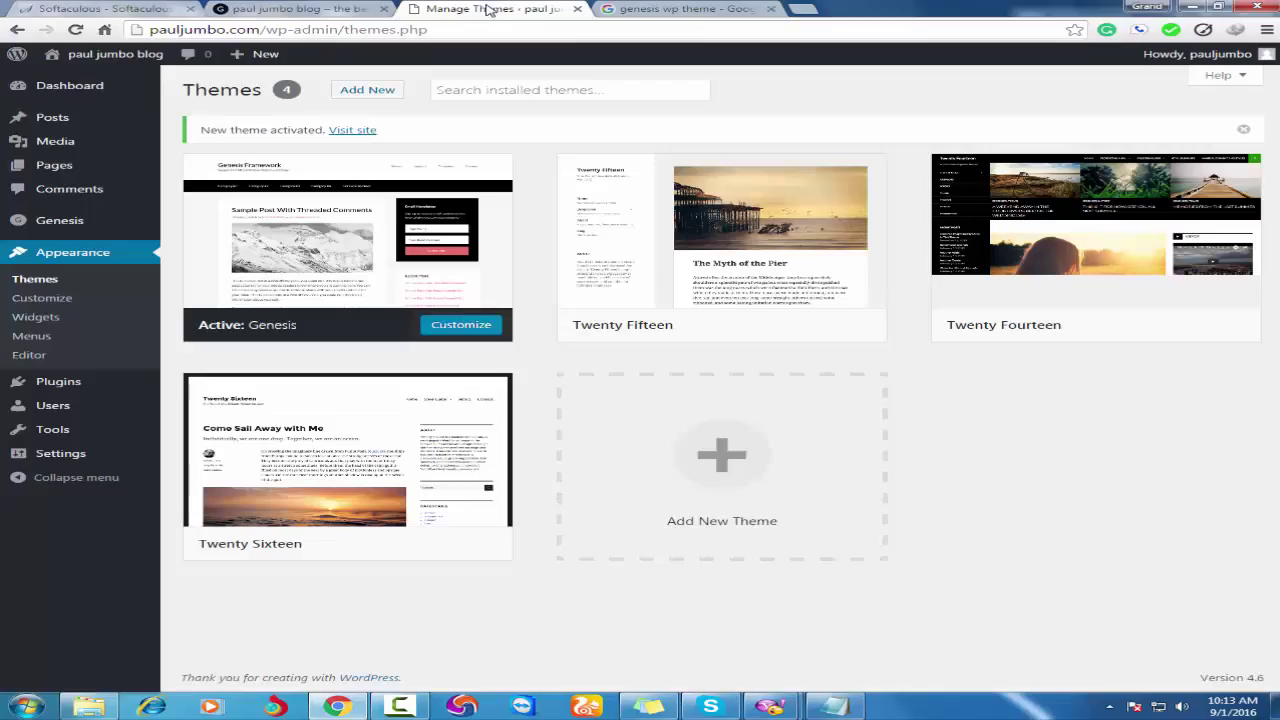
left_click(372, 90)
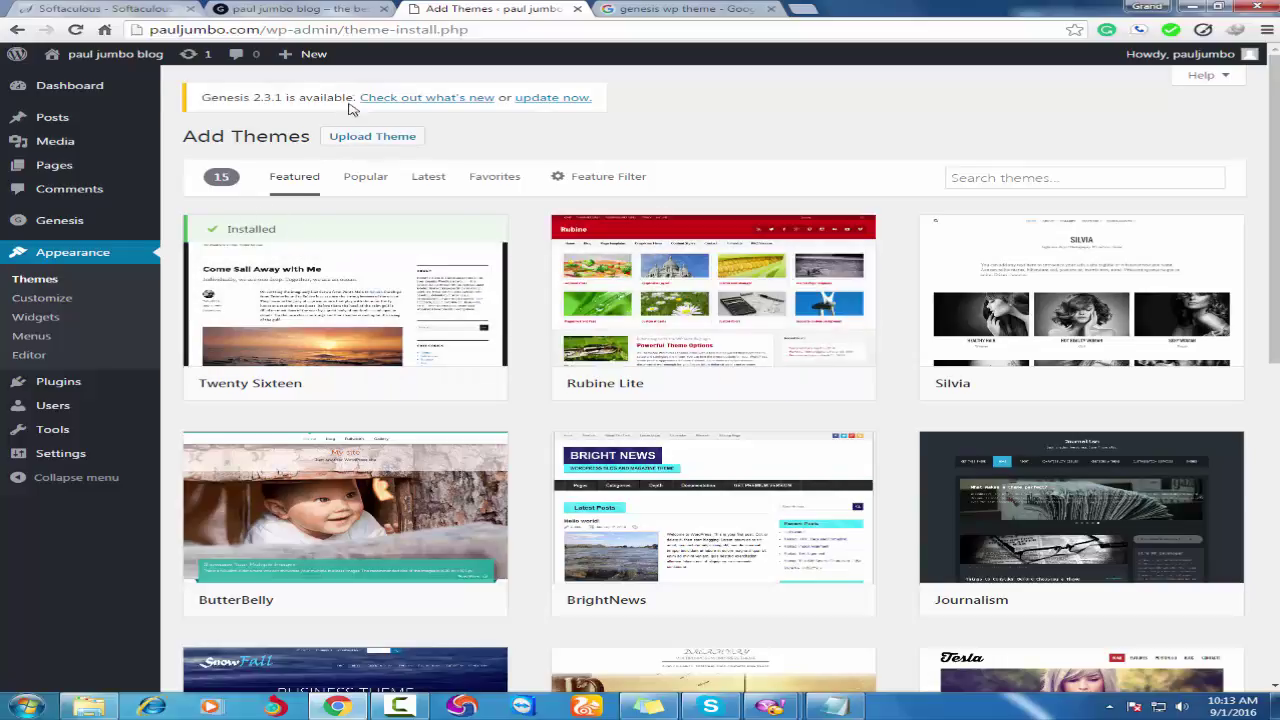
Upload metro-pro.zip and install Metro Pro as a child theme of Genesis.
left_click(360, 146)
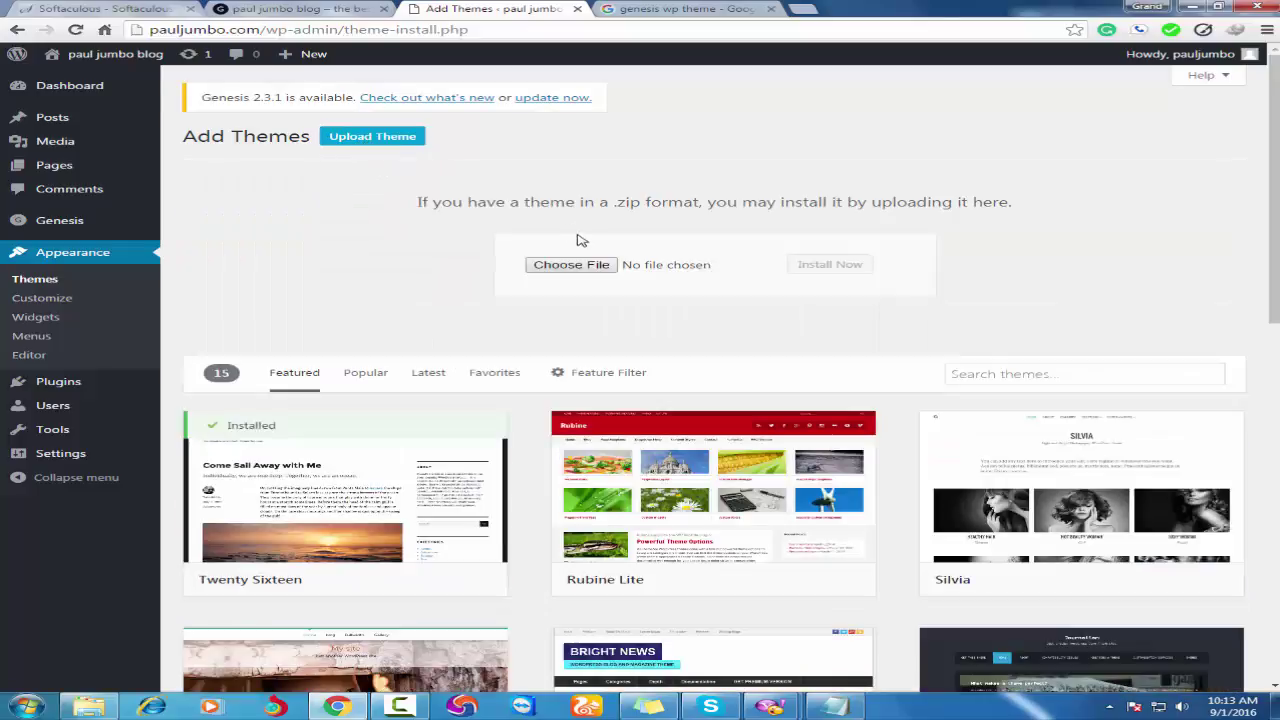
left_click(559, 266)
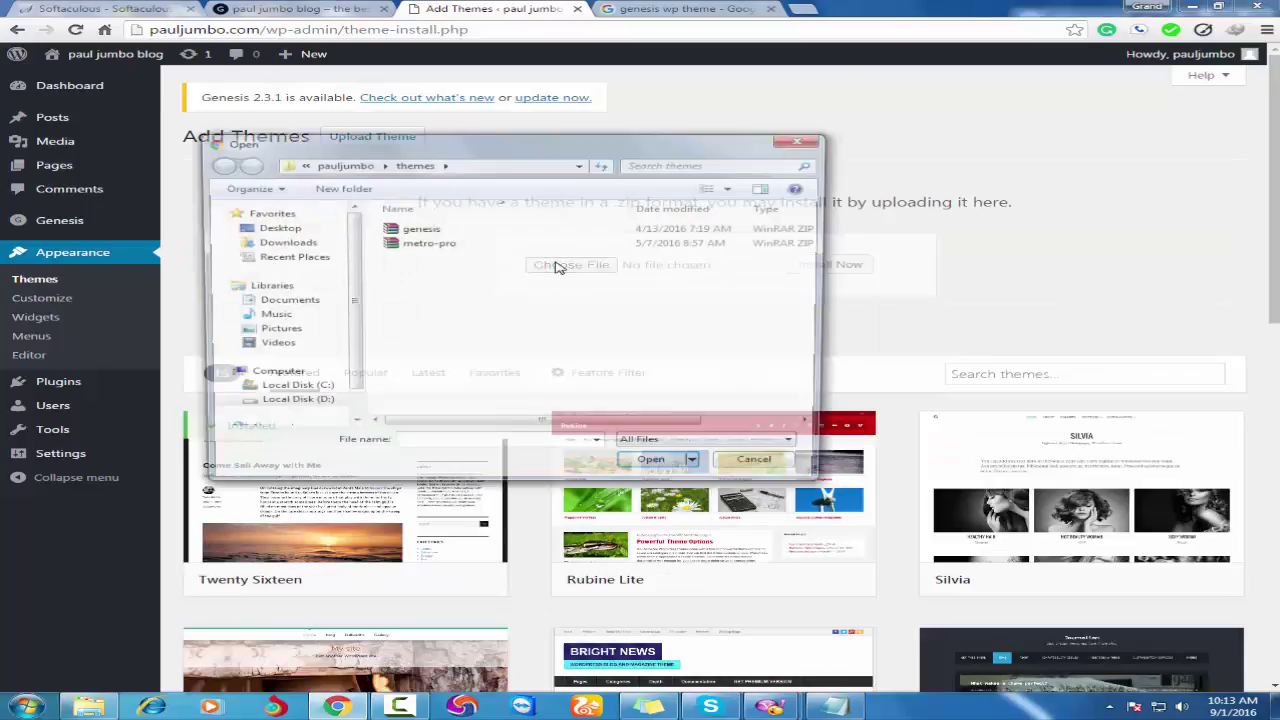
left_click(419, 245)
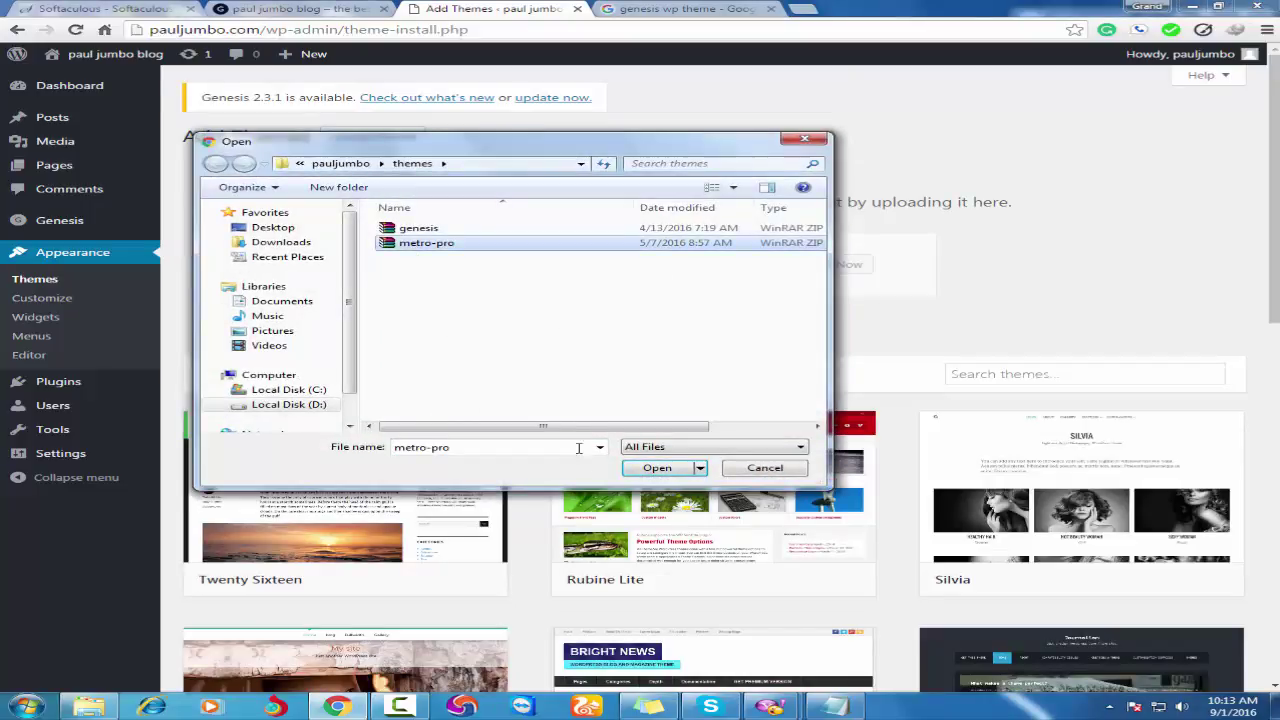
left_click(657, 470)
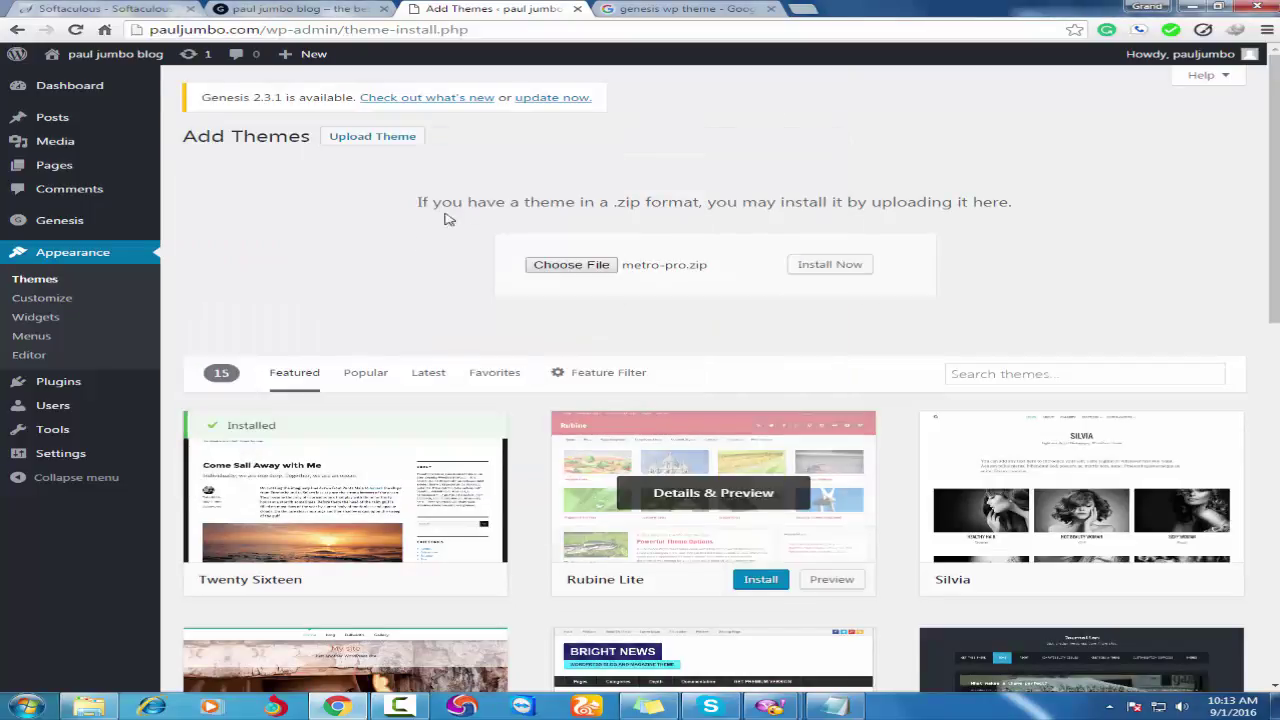
left_click(820, 276)
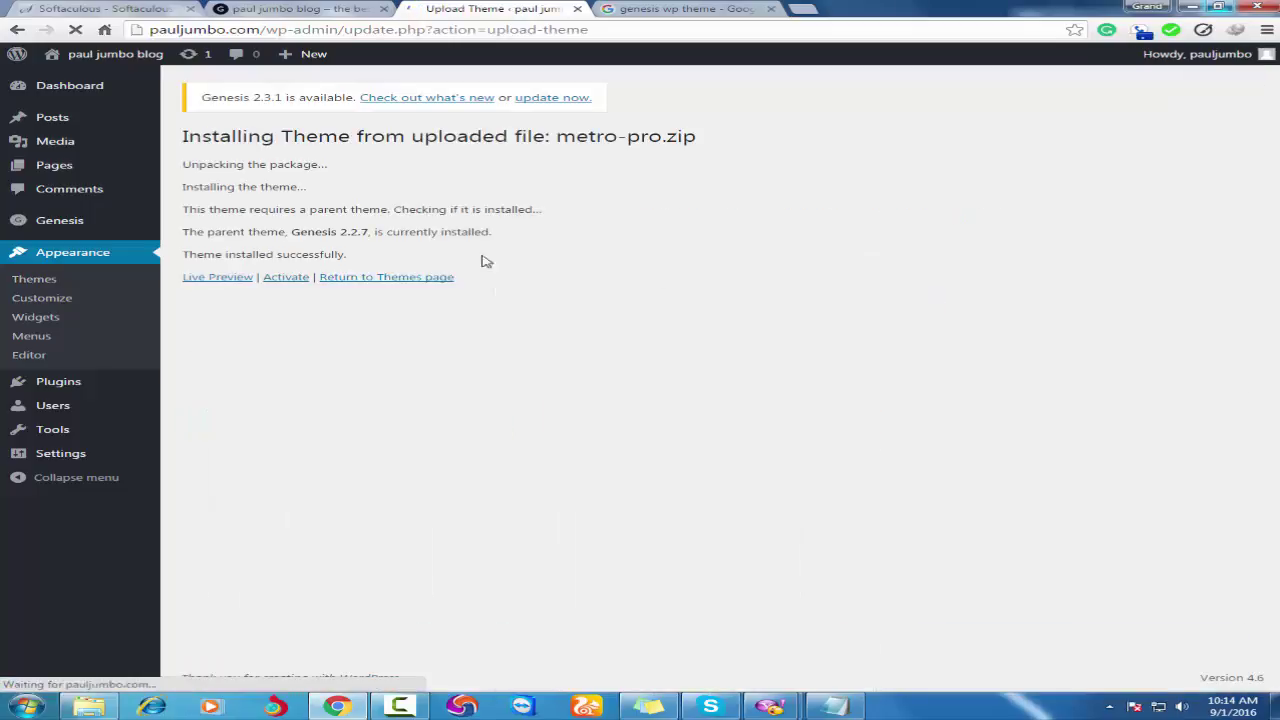
Activate the Metro Pro theme and reload the live blog front page to view it.
left_click(285, 278)
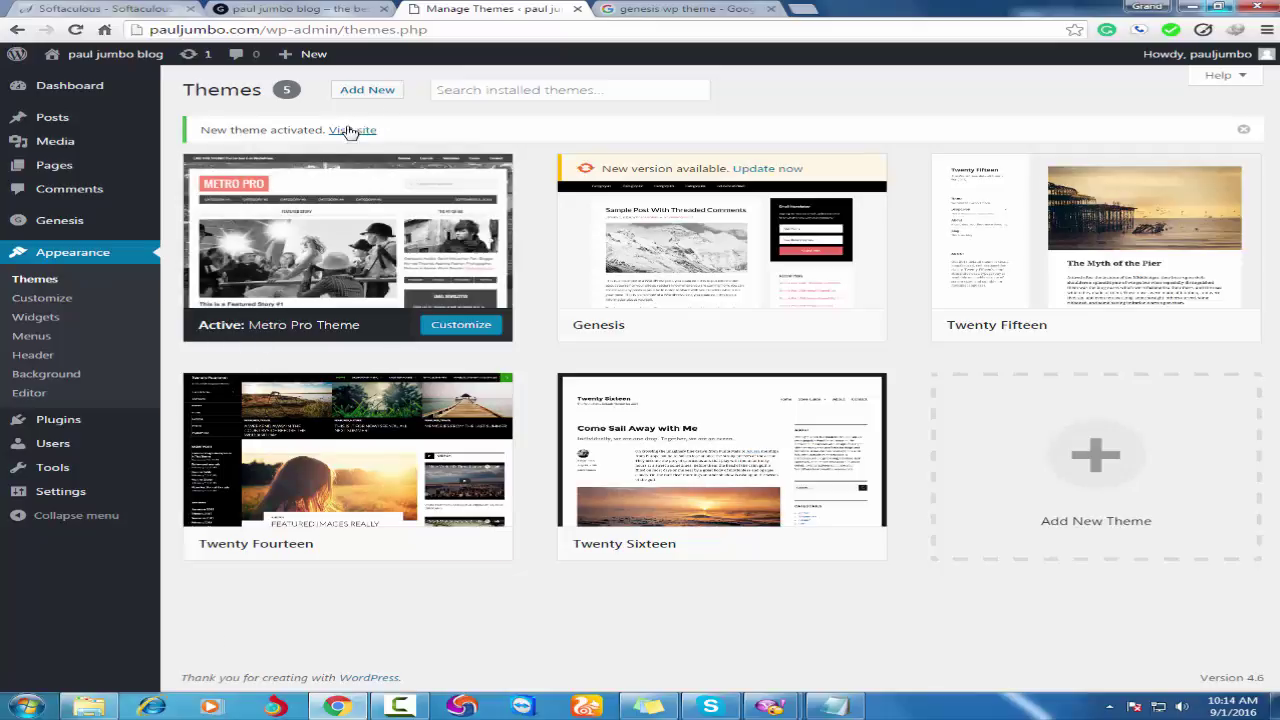
left_click(330, 8)
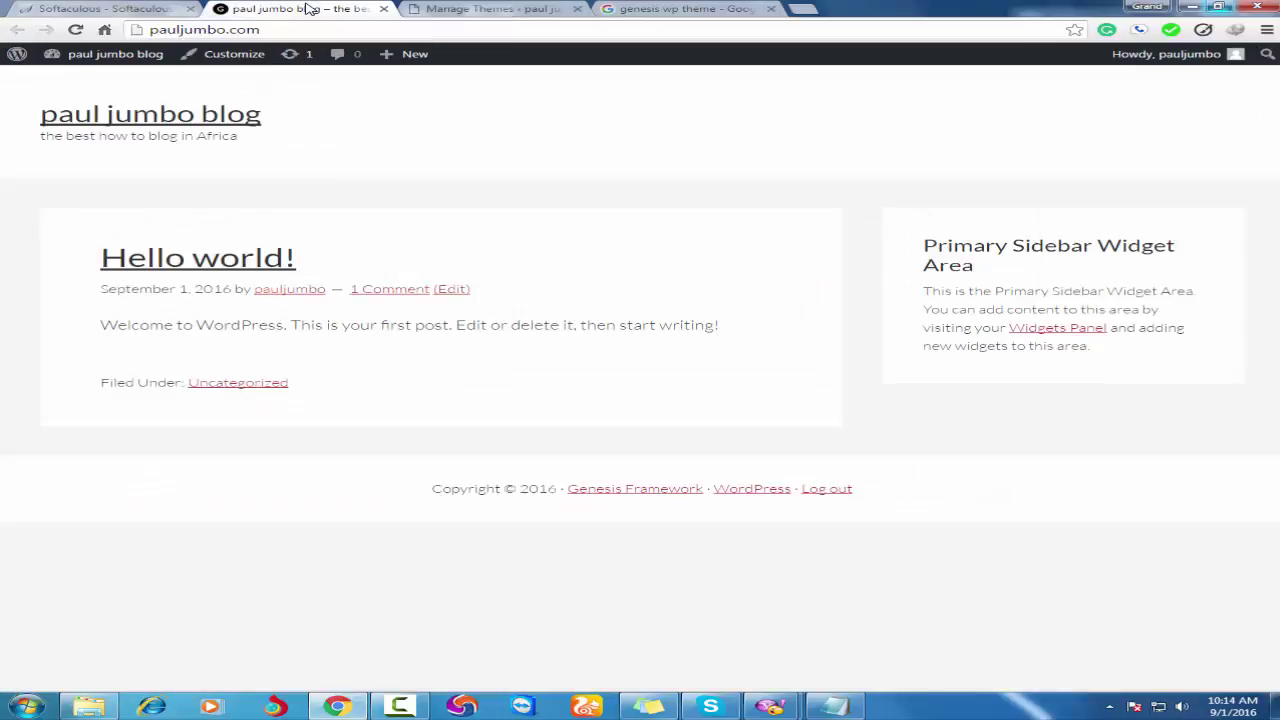
left_click(245, 118)
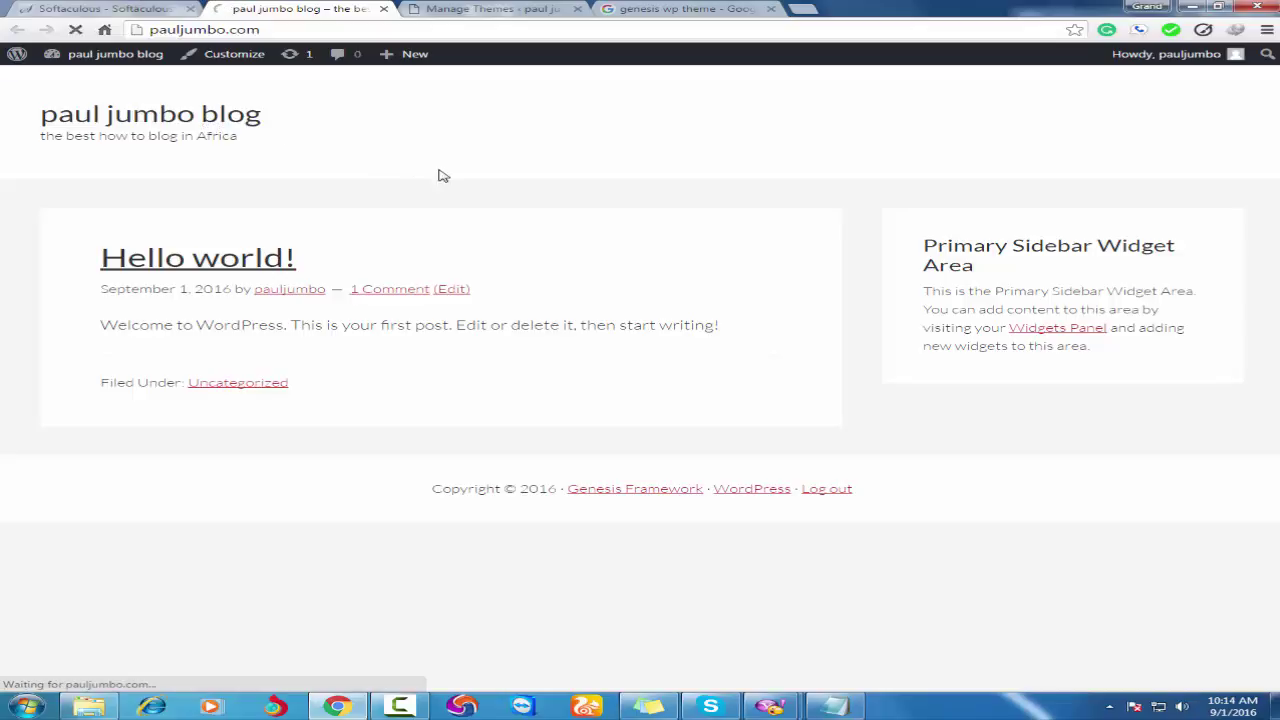